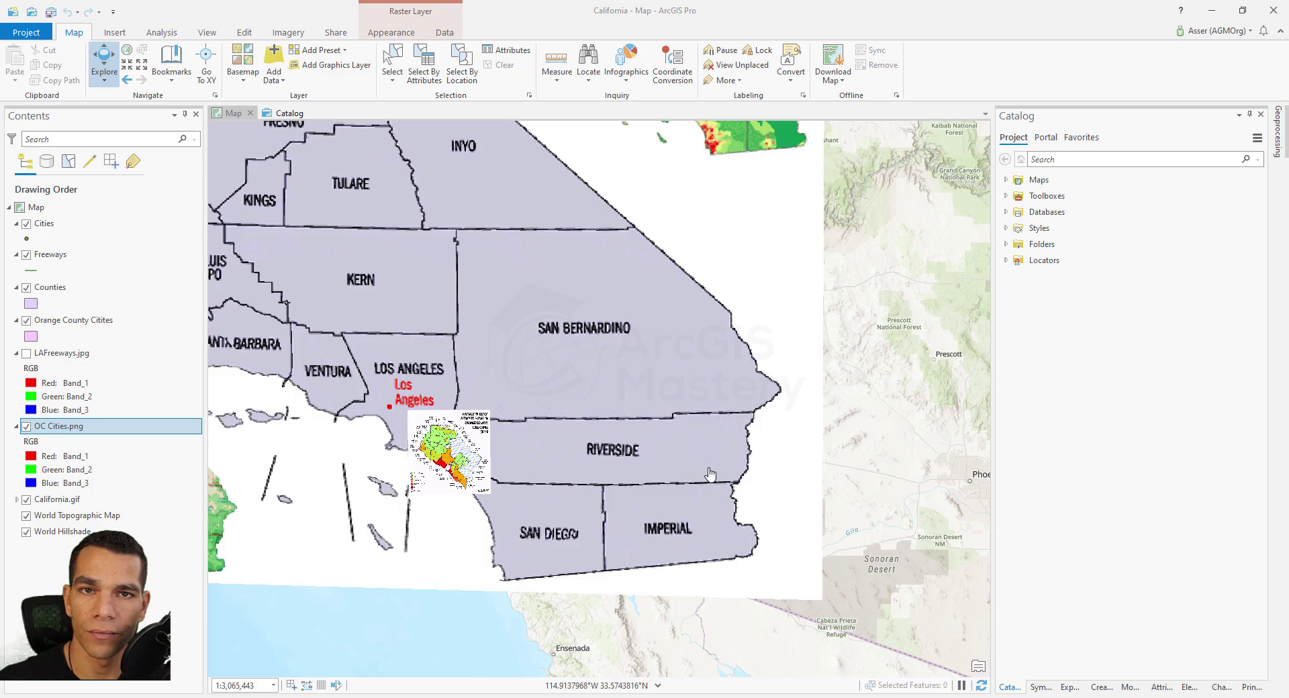
- Open the feature creation templates and hide the OC Cities.png raster so the Orange county area shows
click(243, 34)
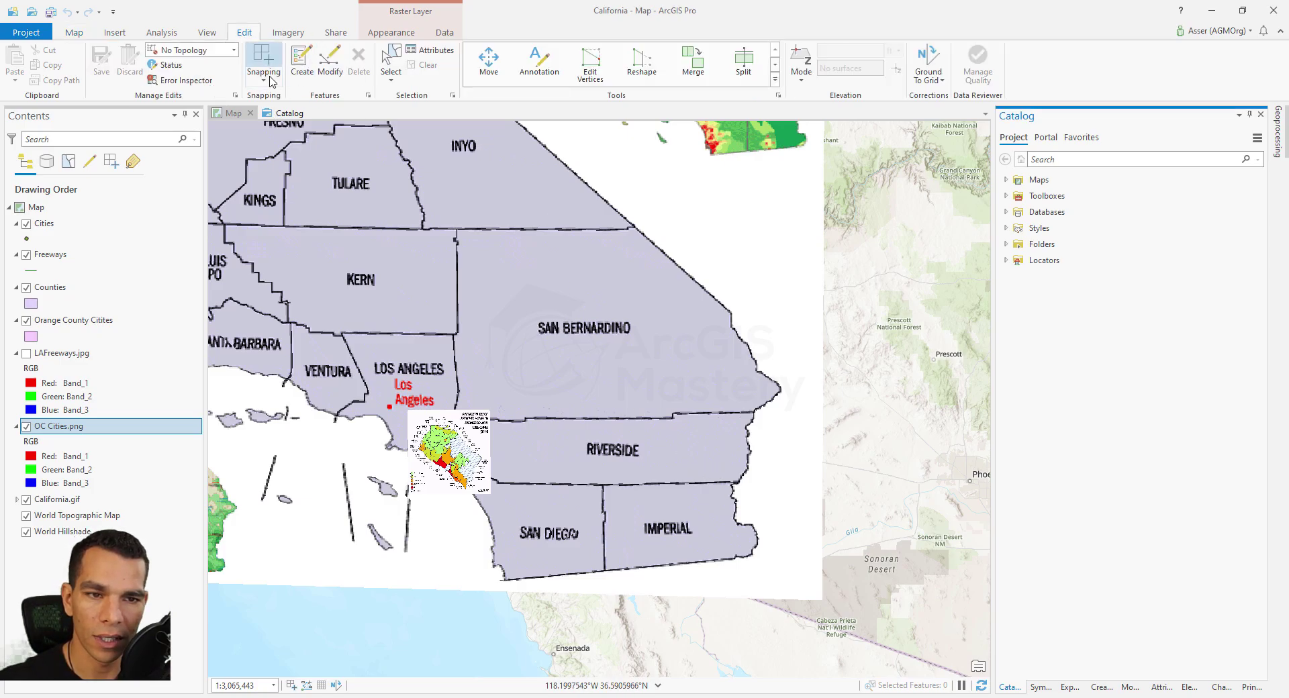
click(302, 67)
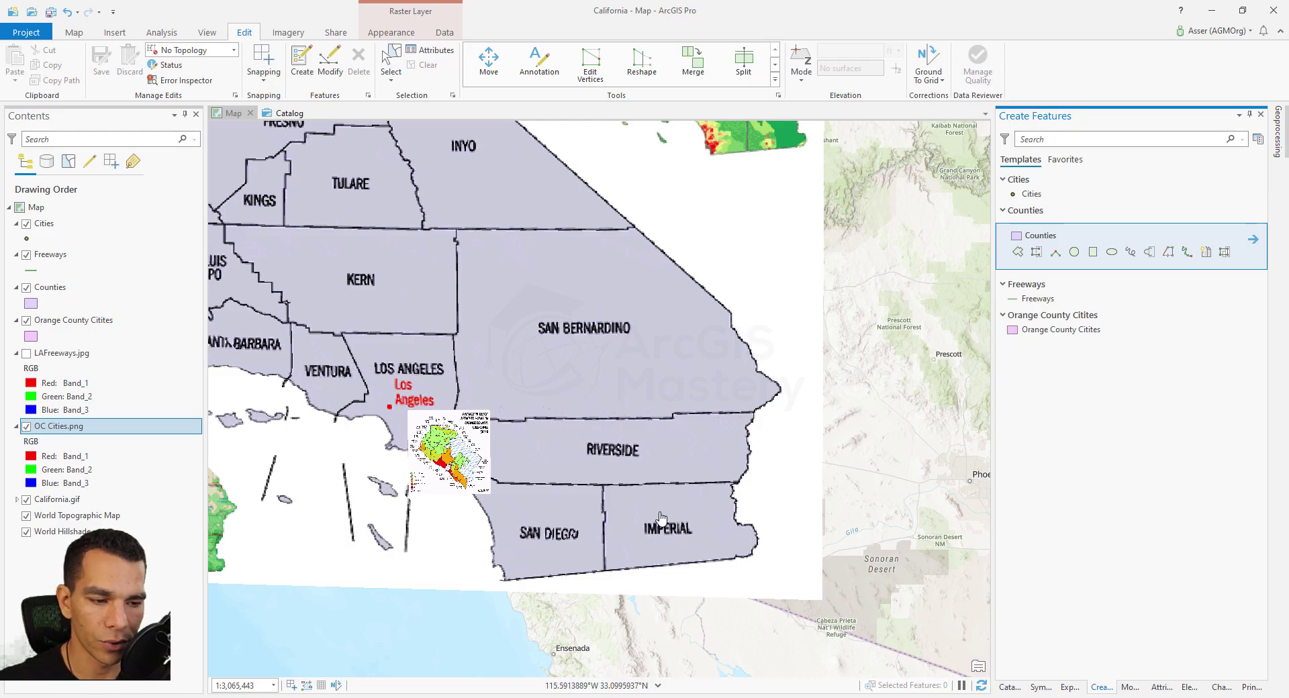
drag(364, 439, 372, 438)
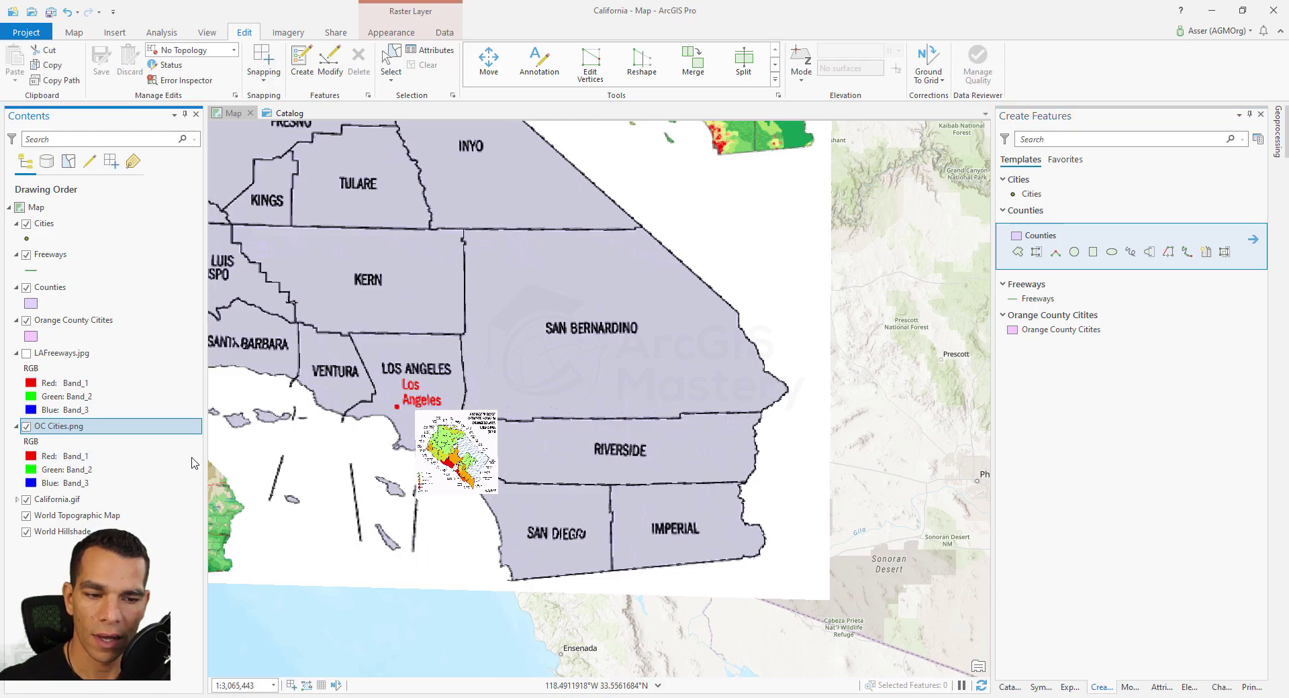
click(26, 428)
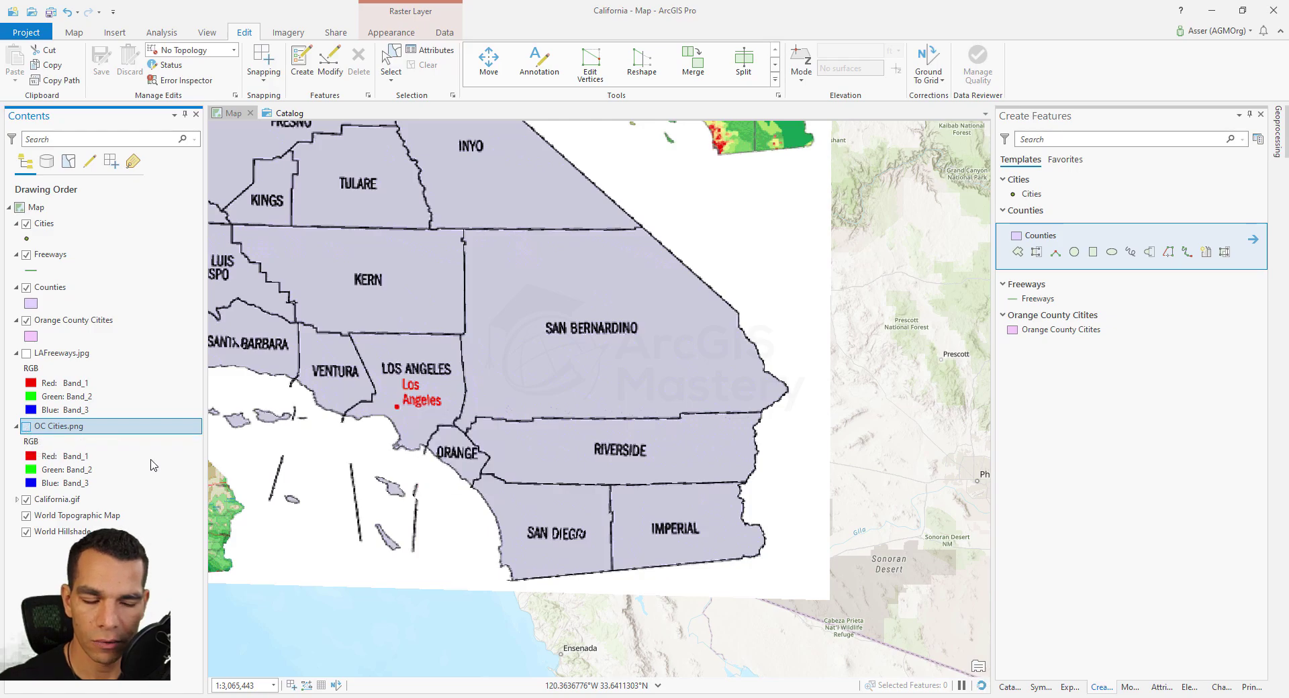
- Start a Counties polygon at San Bernardino's northern corner and trace the diagonal state border and upper part of the jagged eastern border
scroll(576, 328, up, 2)
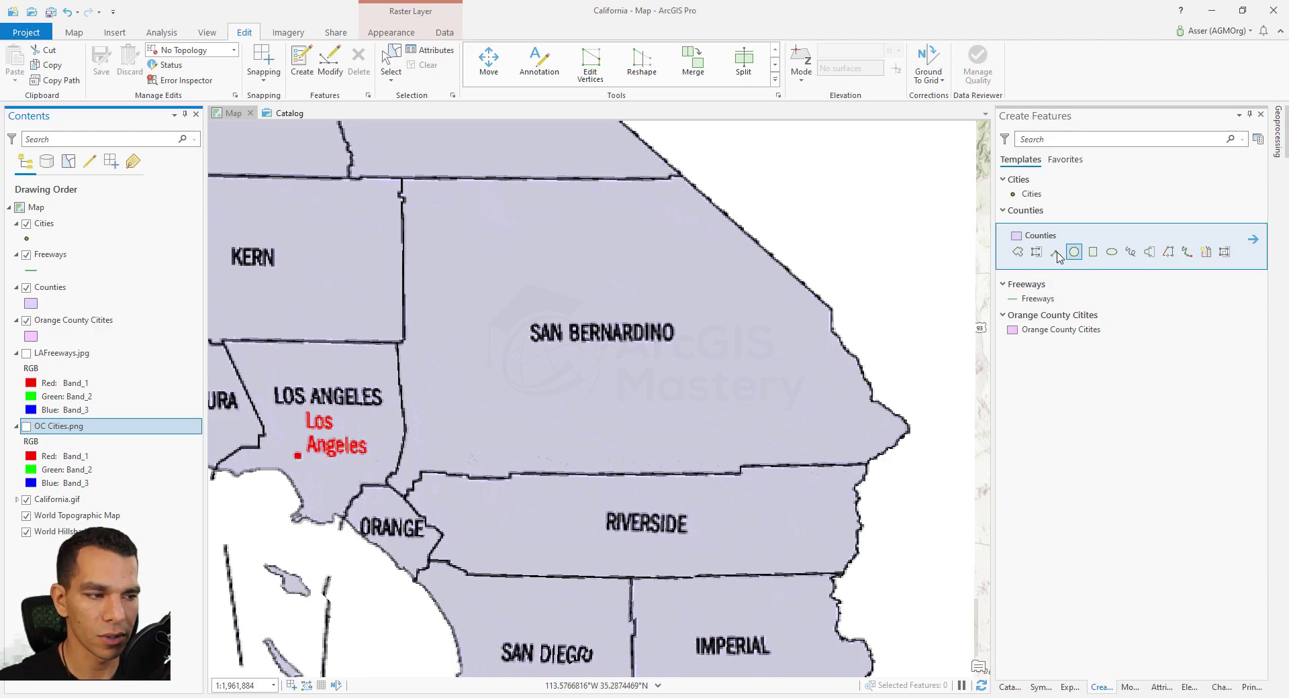
click(1018, 253)
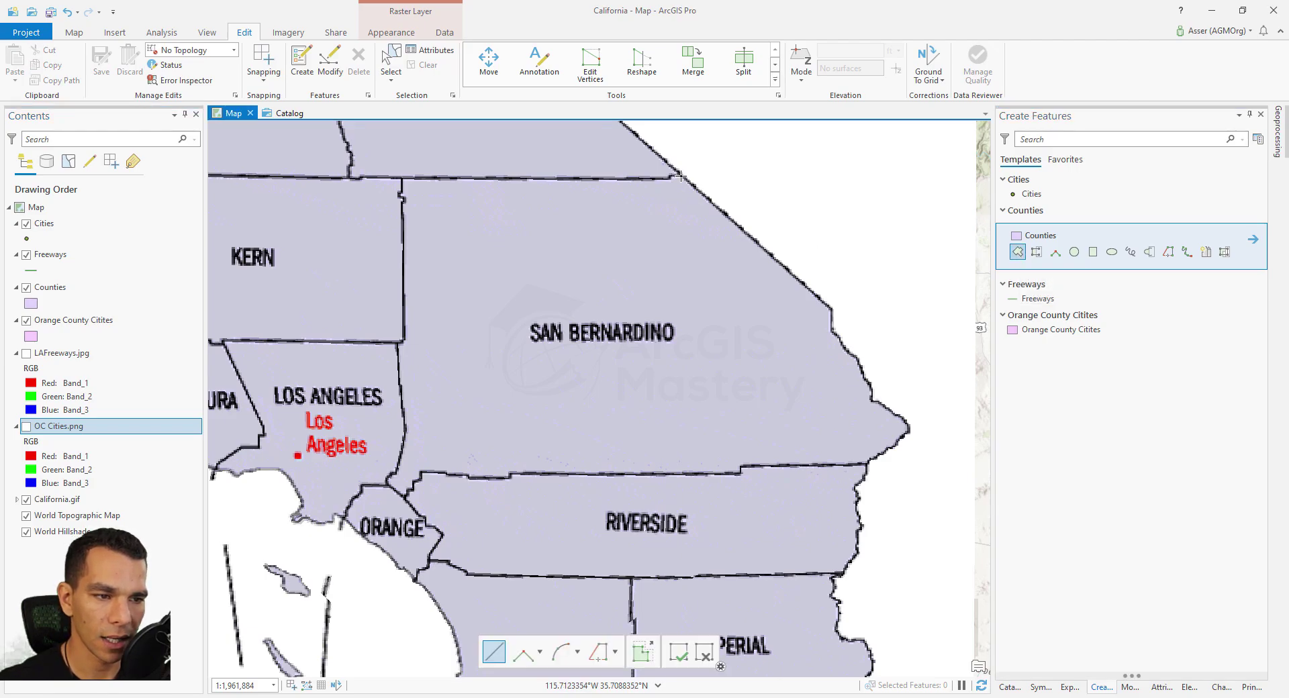
click(830, 310)
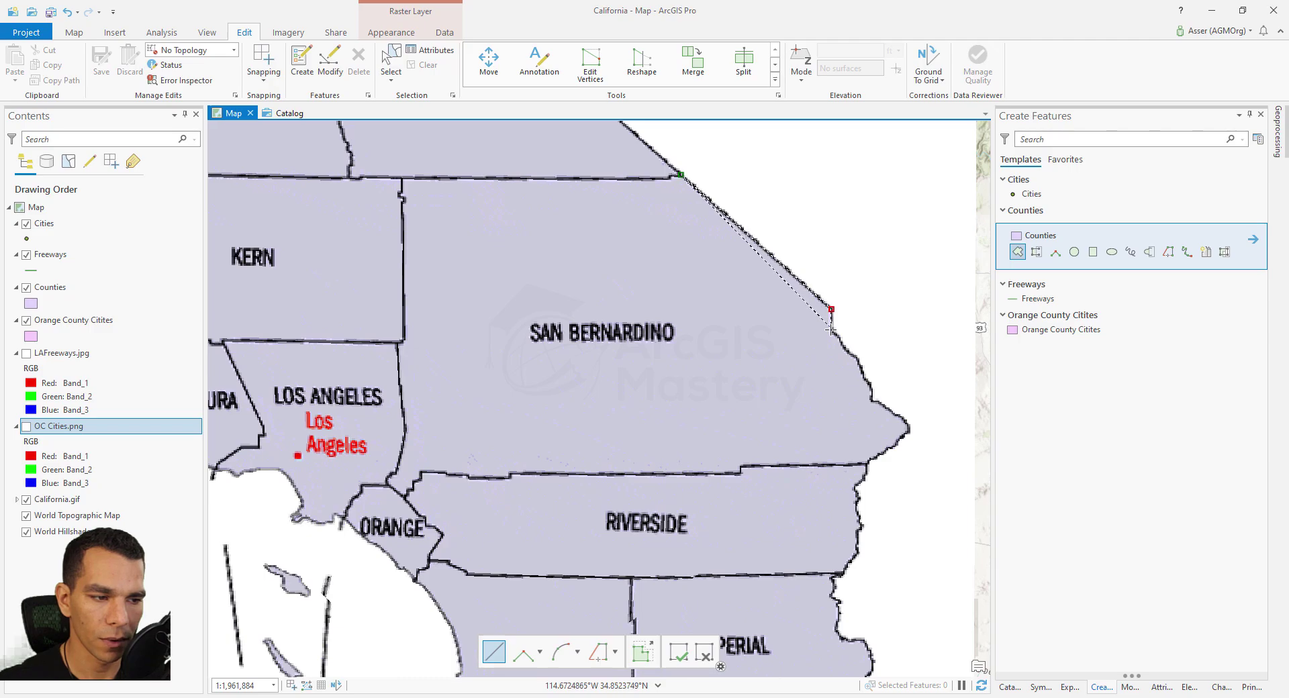
click(840, 340)
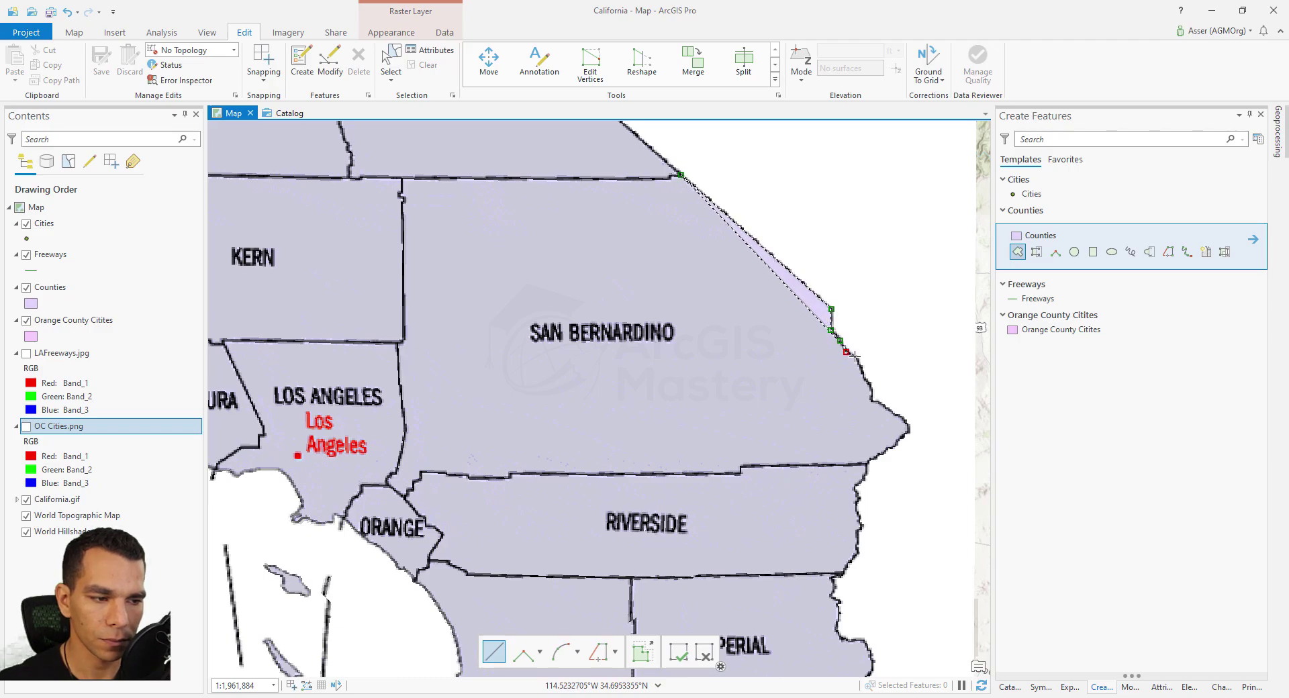
click(846, 351)
click(858, 358)
click(862, 369)
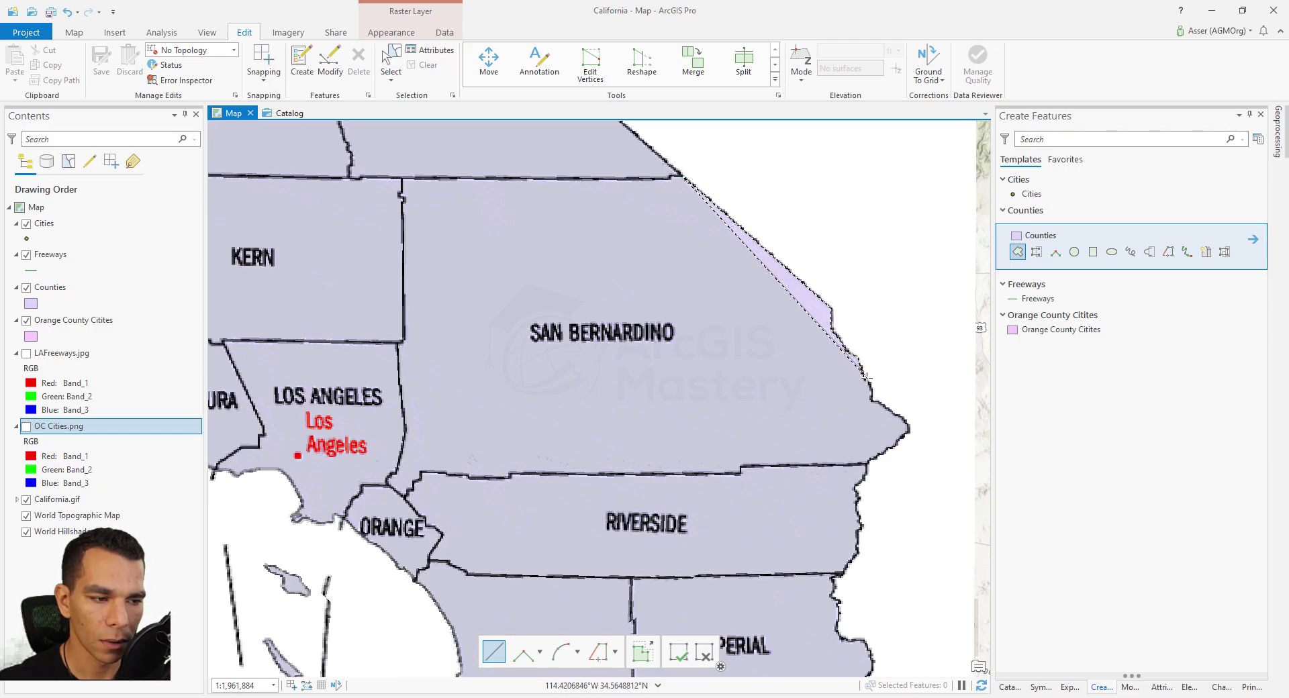
click(867, 378)
click(871, 386)
click(873, 393)
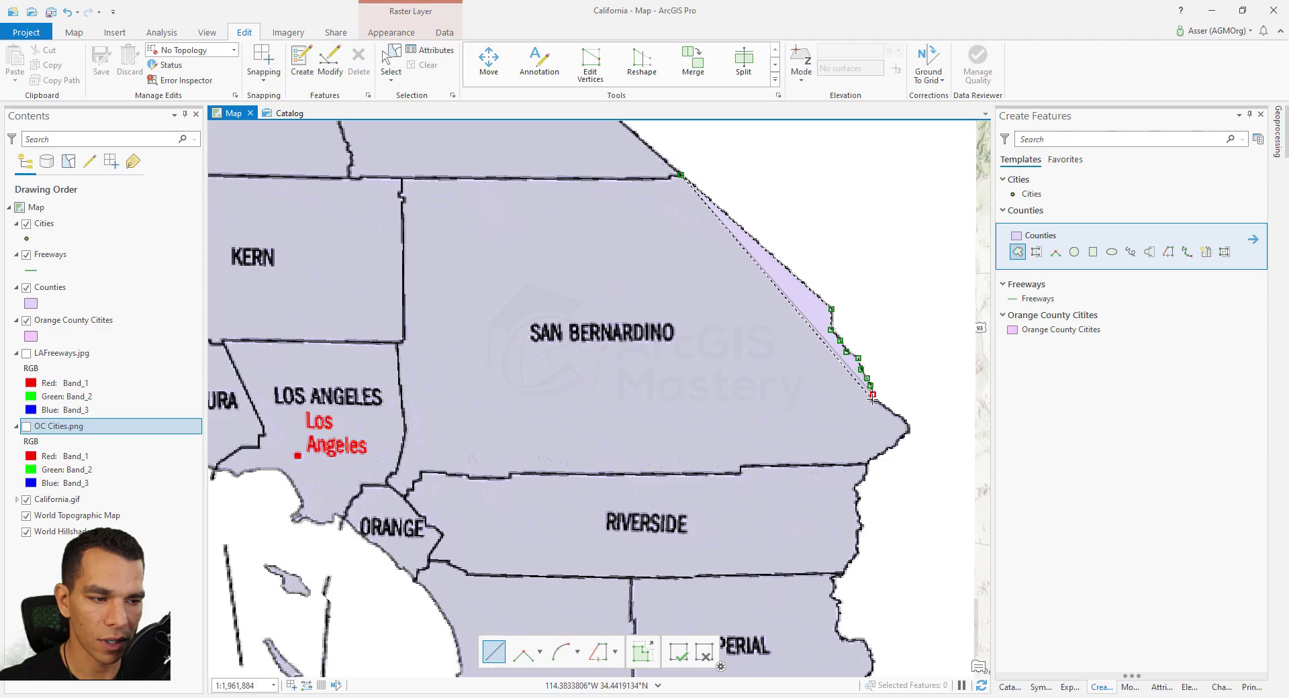
- Continue the polygon around San Bernardino's easternmost tip and back to the corner shared with Riverside
click(872, 400)
click(881, 405)
click(892, 413)
click(900, 417)
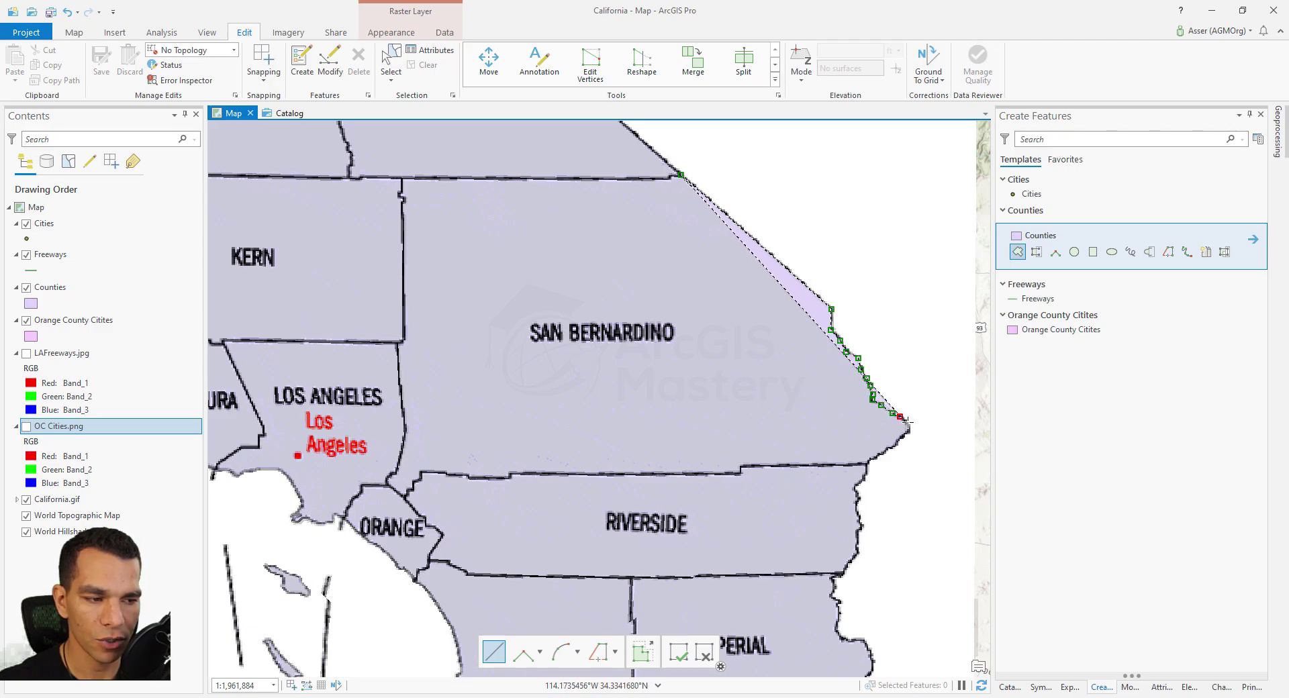
click(908, 423)
click(907, 432)
click(900, 438)
click(893, 445)
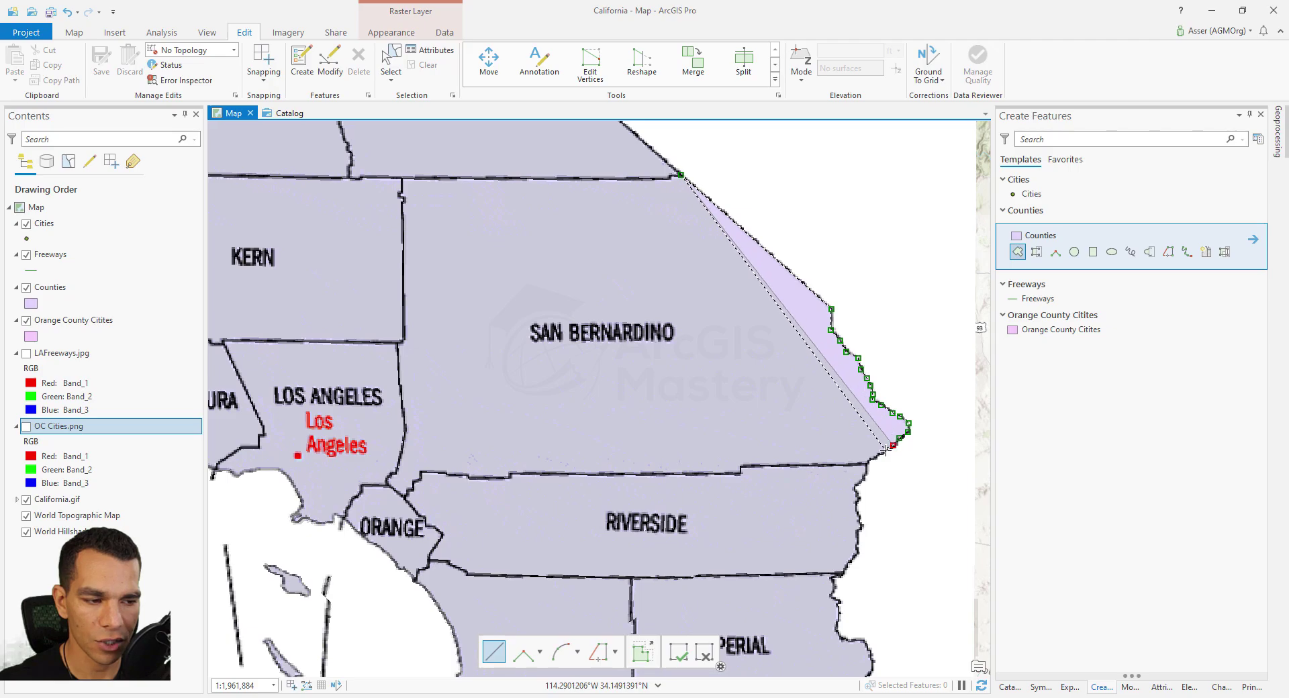
click(885, 450)
click(870, 461)
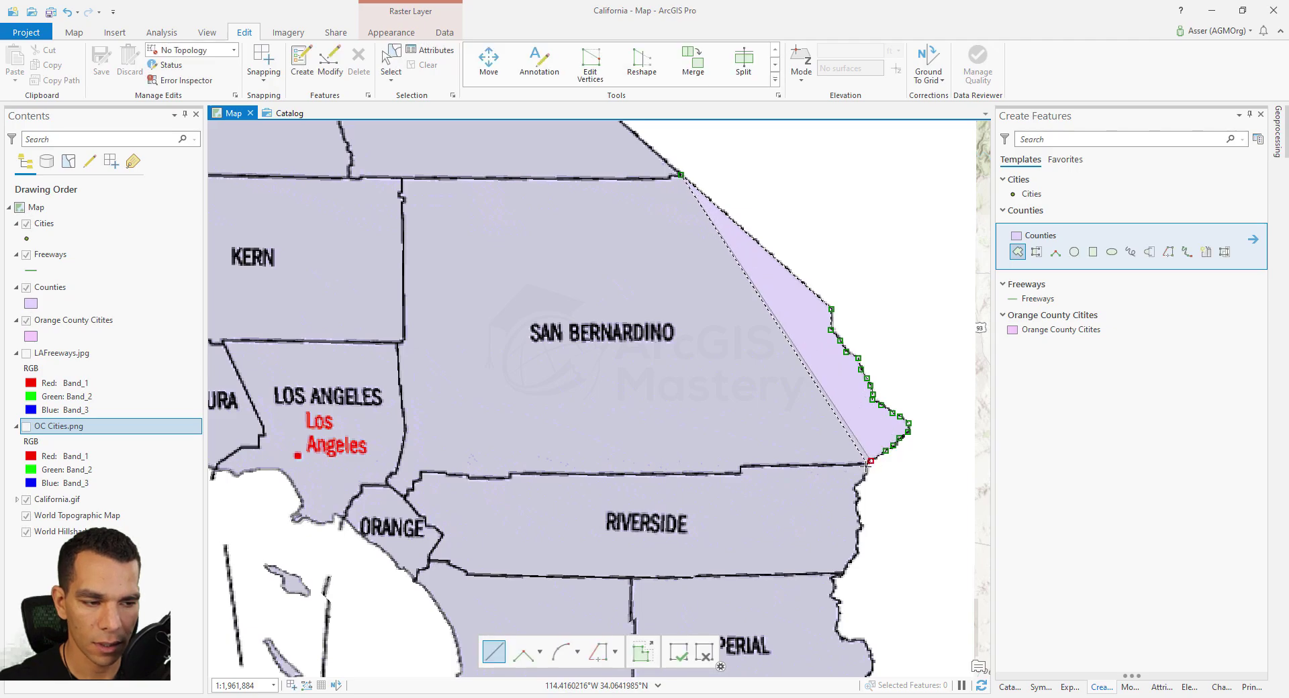
click(866, 463)
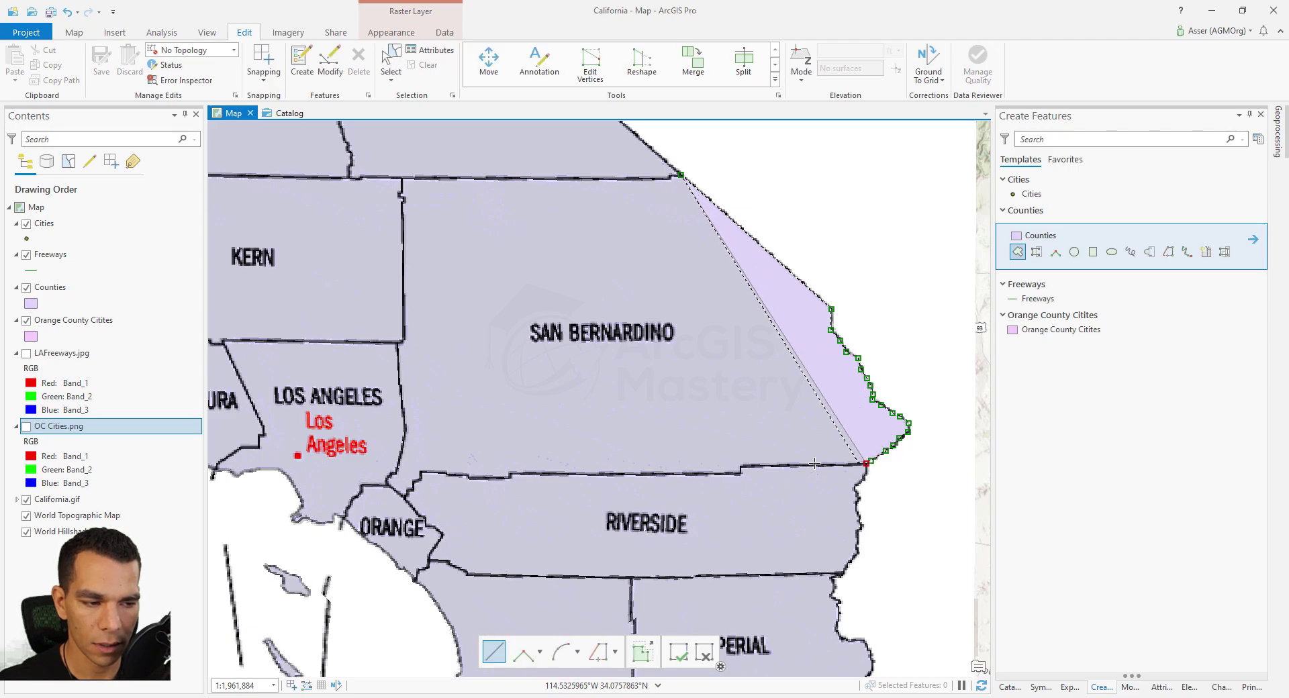
- Trace San Bernardino's southern border westward along Riverside and around the notch above Orange to the Los Angeles border
click(742, 467)
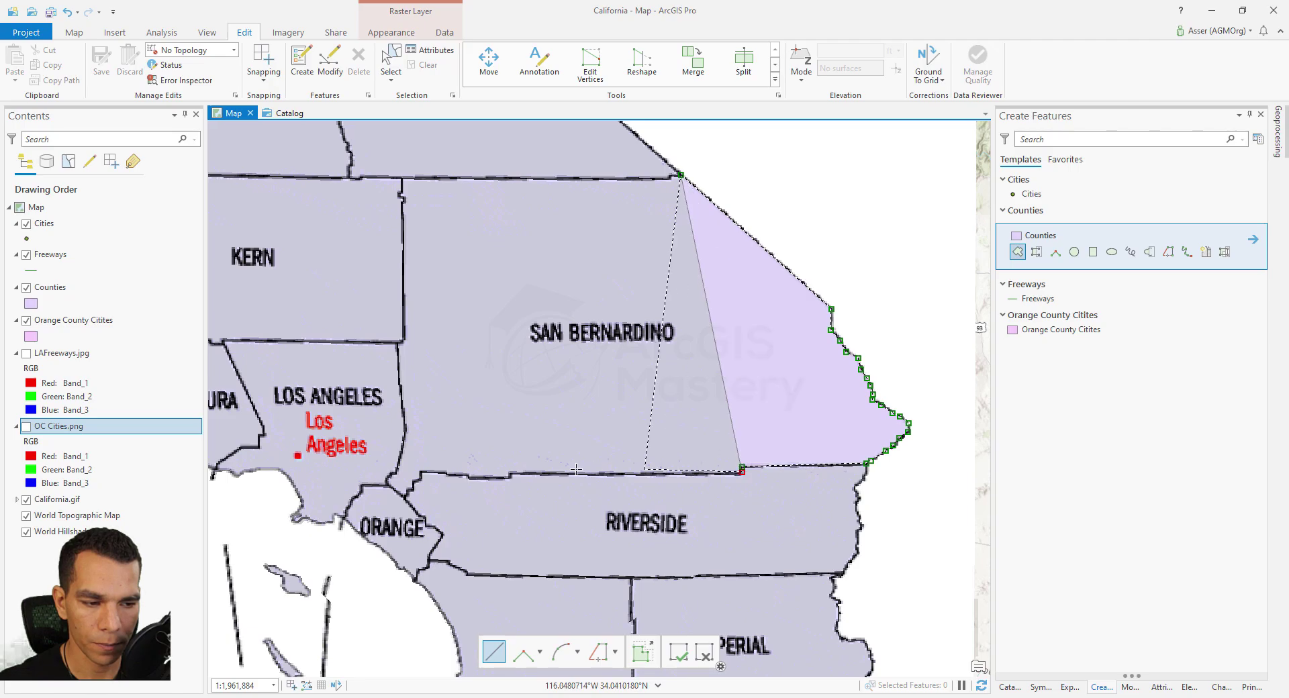
click(511, 475)
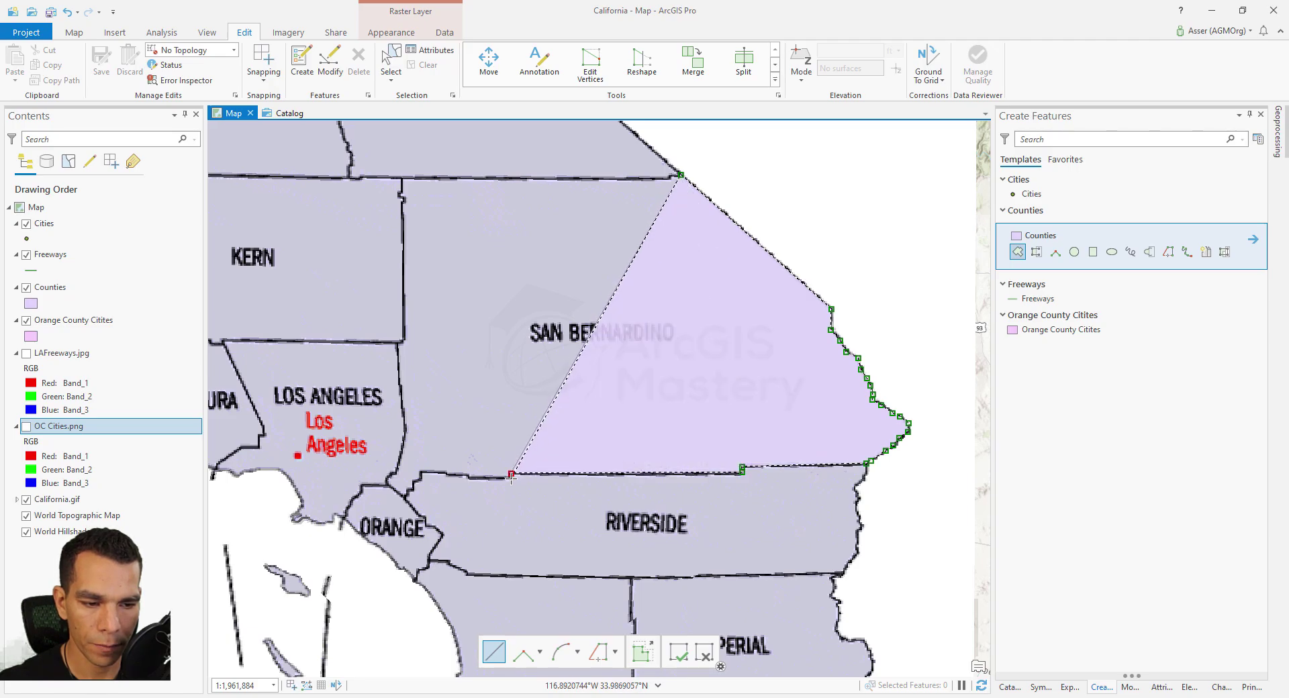
click(421, 473)
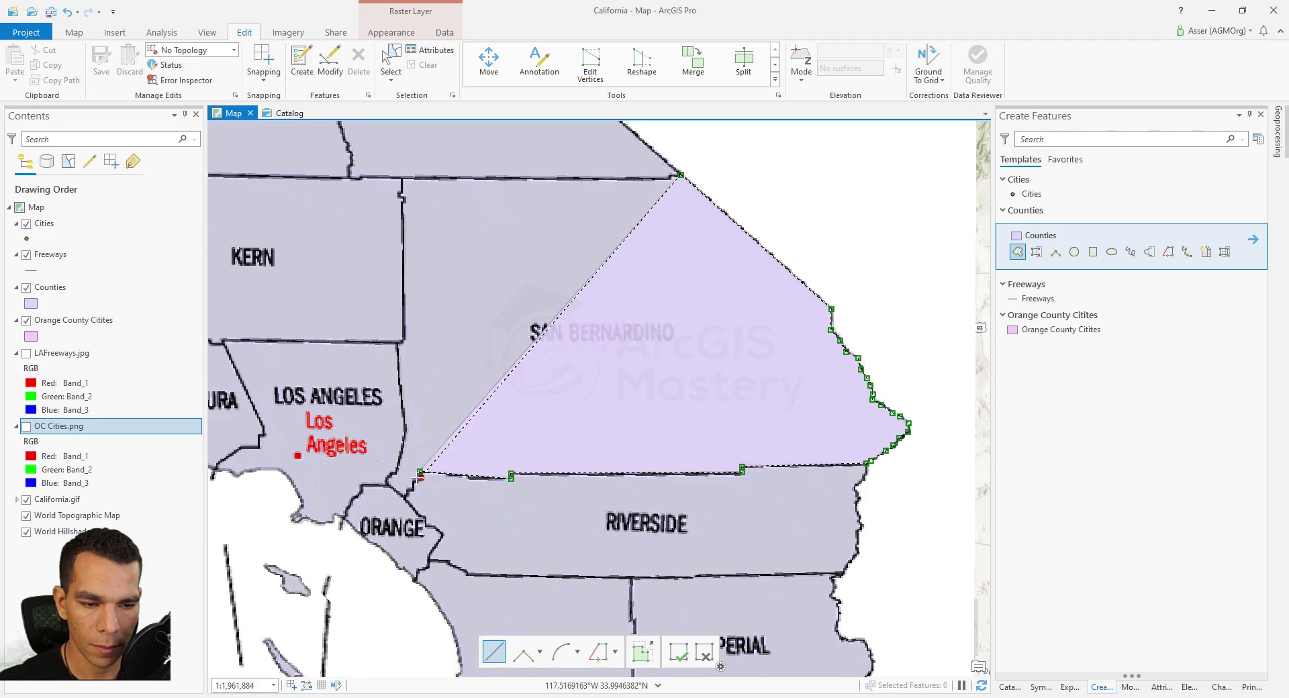
click(417, 478)
click(413, 483)
click(408, 488)
click(404, 493)
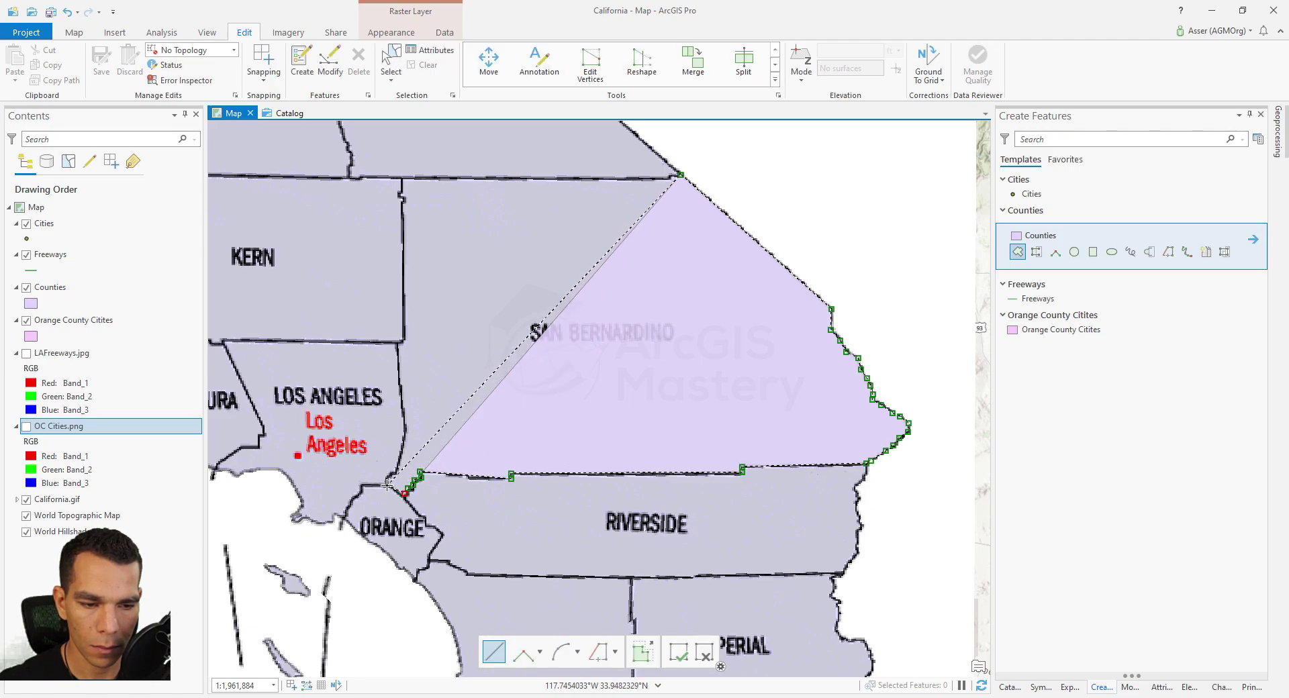
click(388, 484)
click(395, 474)
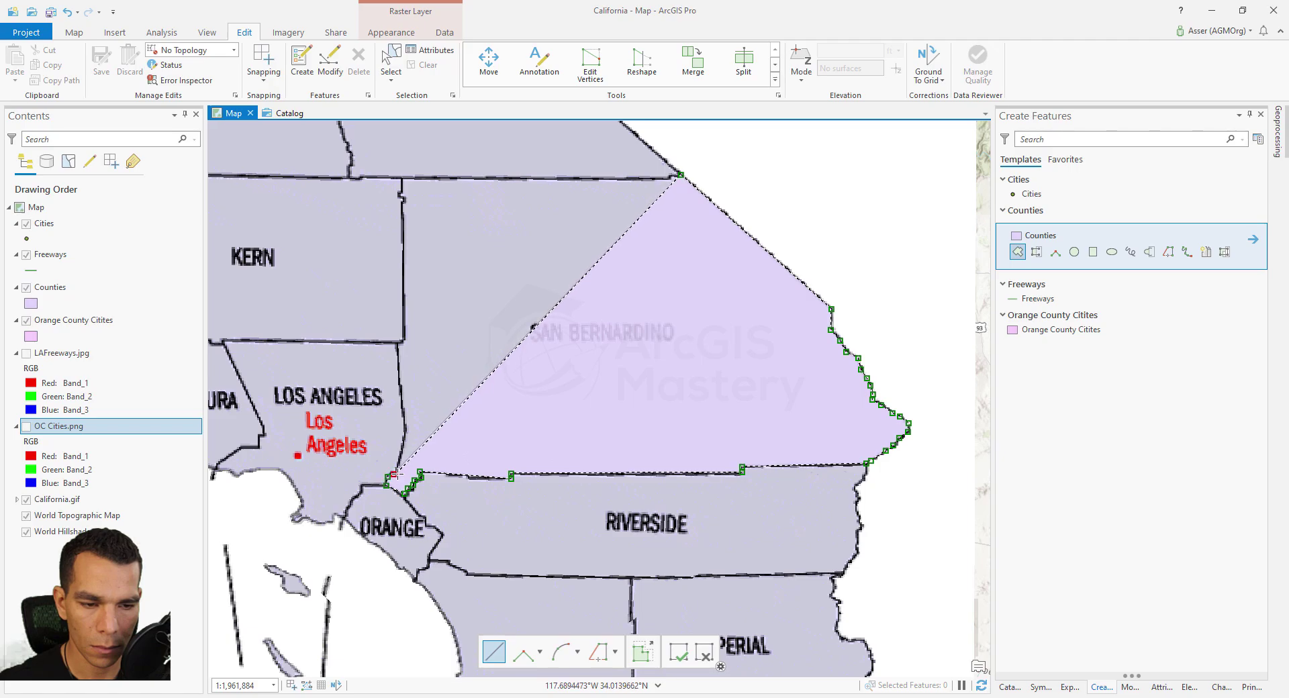
- Trace San Bernardino's western border northward along Los Angeles and Kern up to the small jog
click(406, 430)
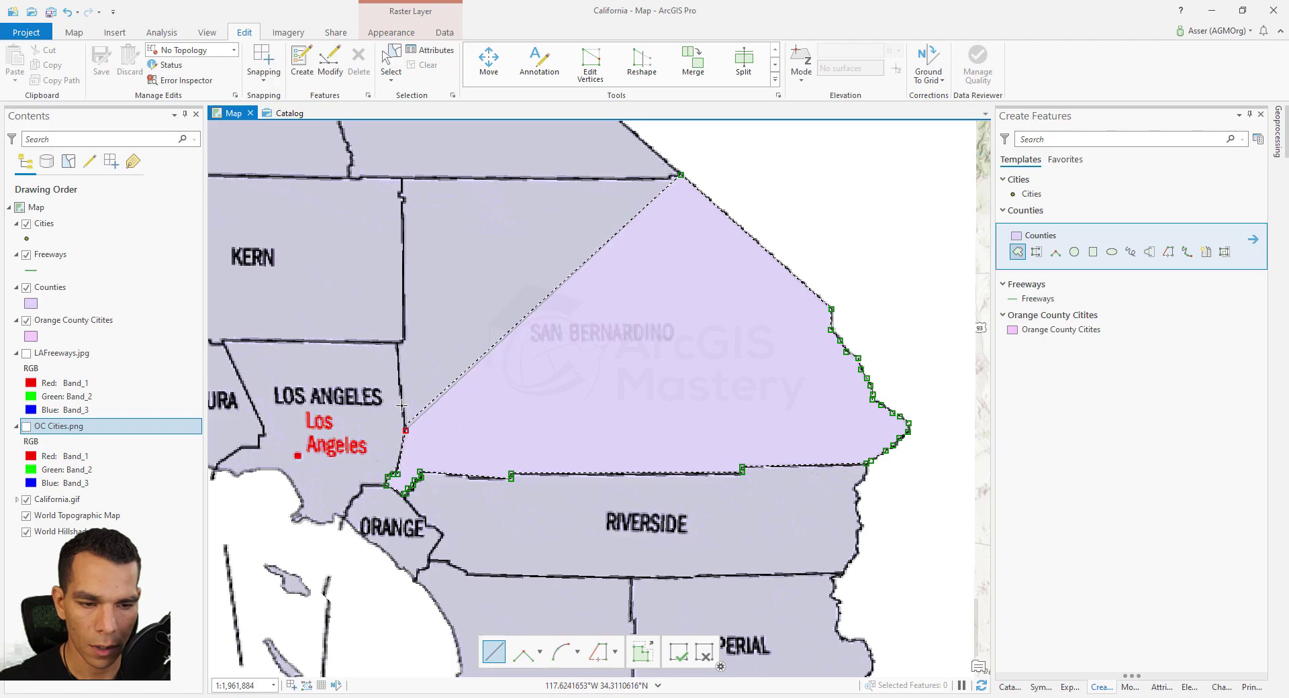
click(401, 341)
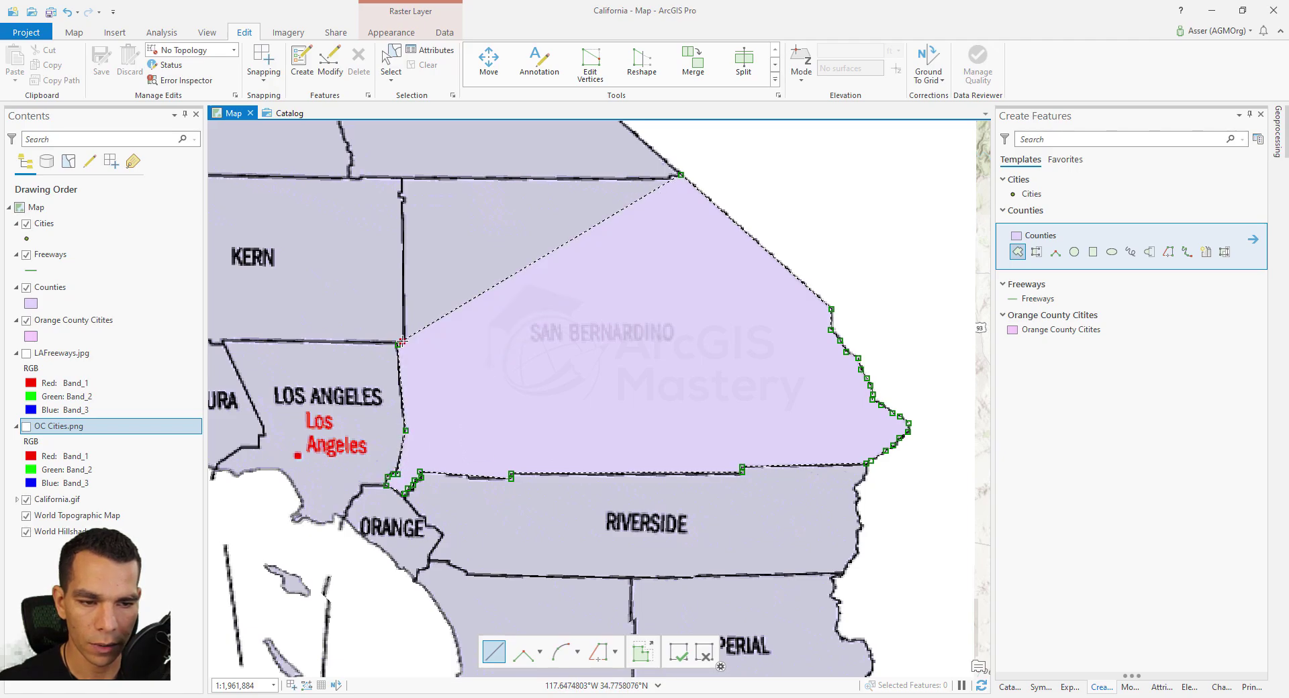
click(403, 206)
- Trace the small jog in the Kern border up to San Bernardino's northwest corner and finish the polygon along the northern border
scroll(403, 202, up, 3)
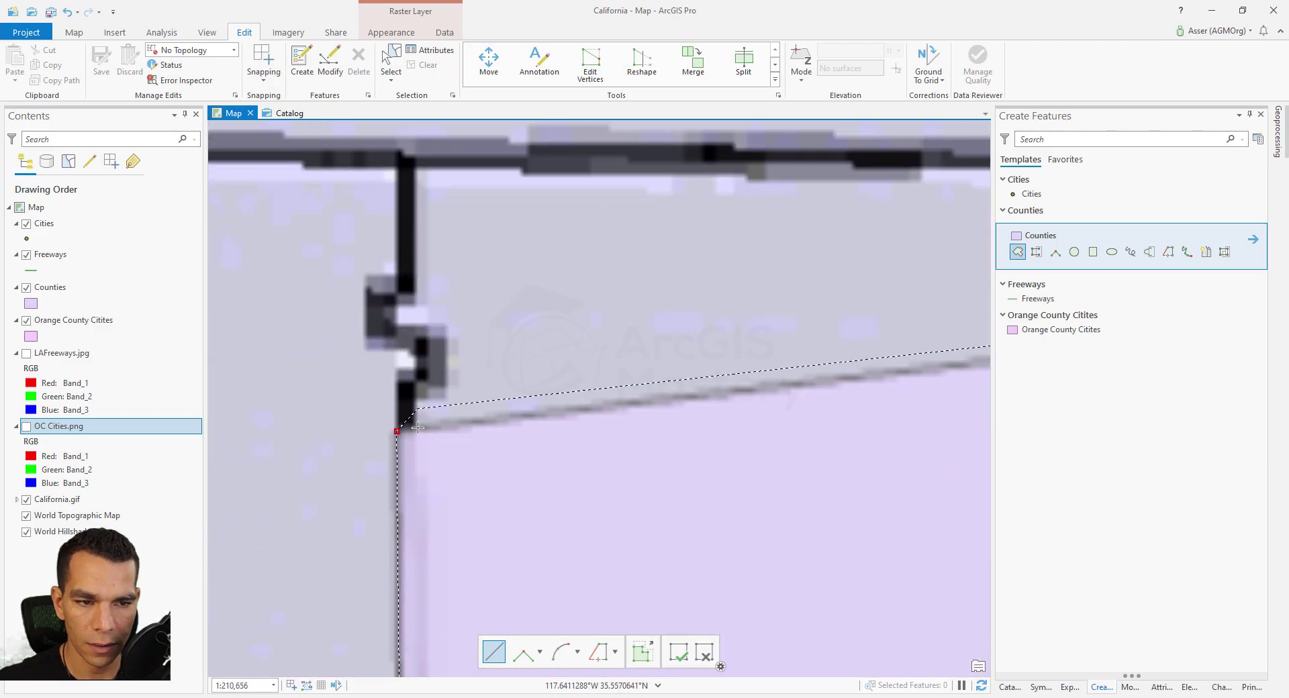
click(406, 380)
click(423, 378)
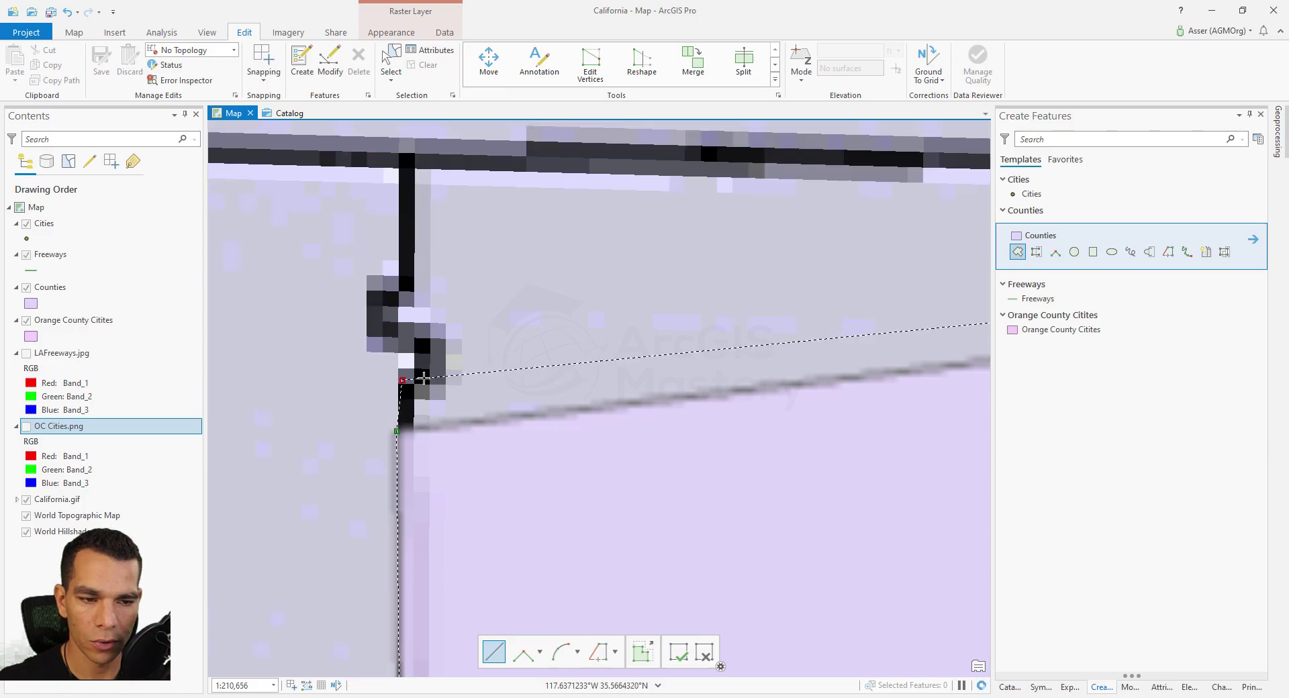
click(432, 350)
click(416, 342)
click(398, 332)
click(386, 317)
click(386, 306)
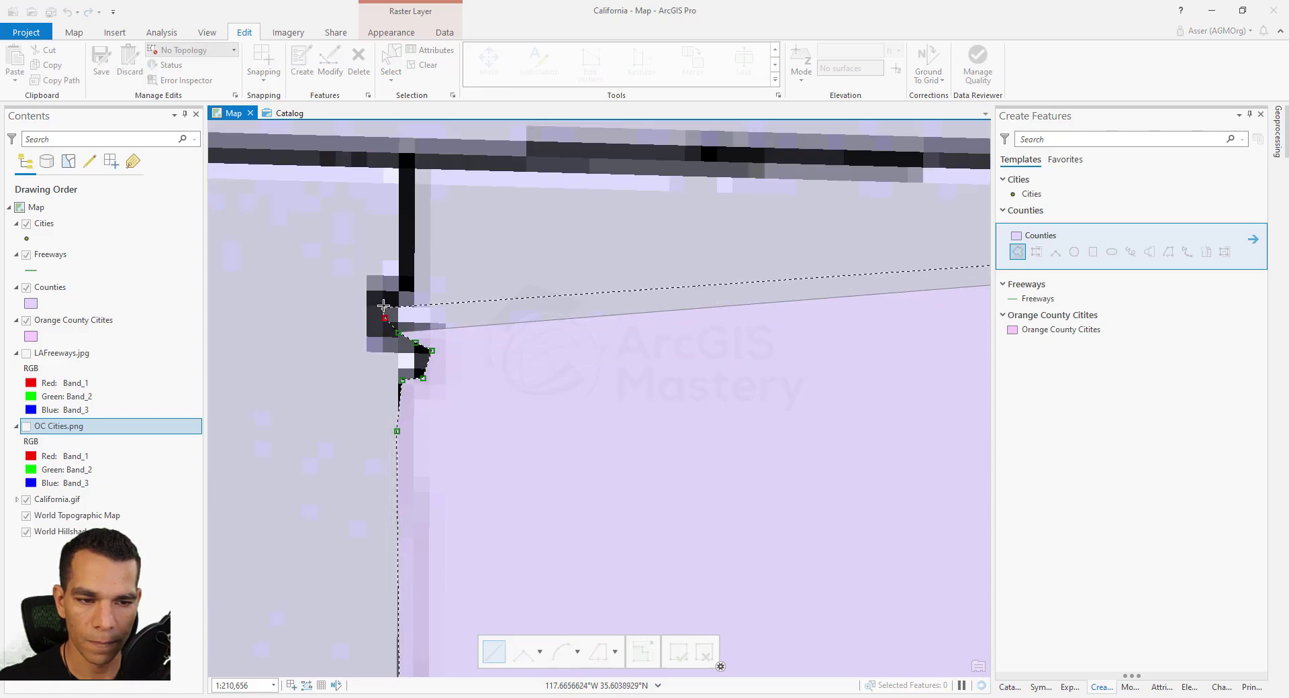
click(398, 295)
click(403, 264)
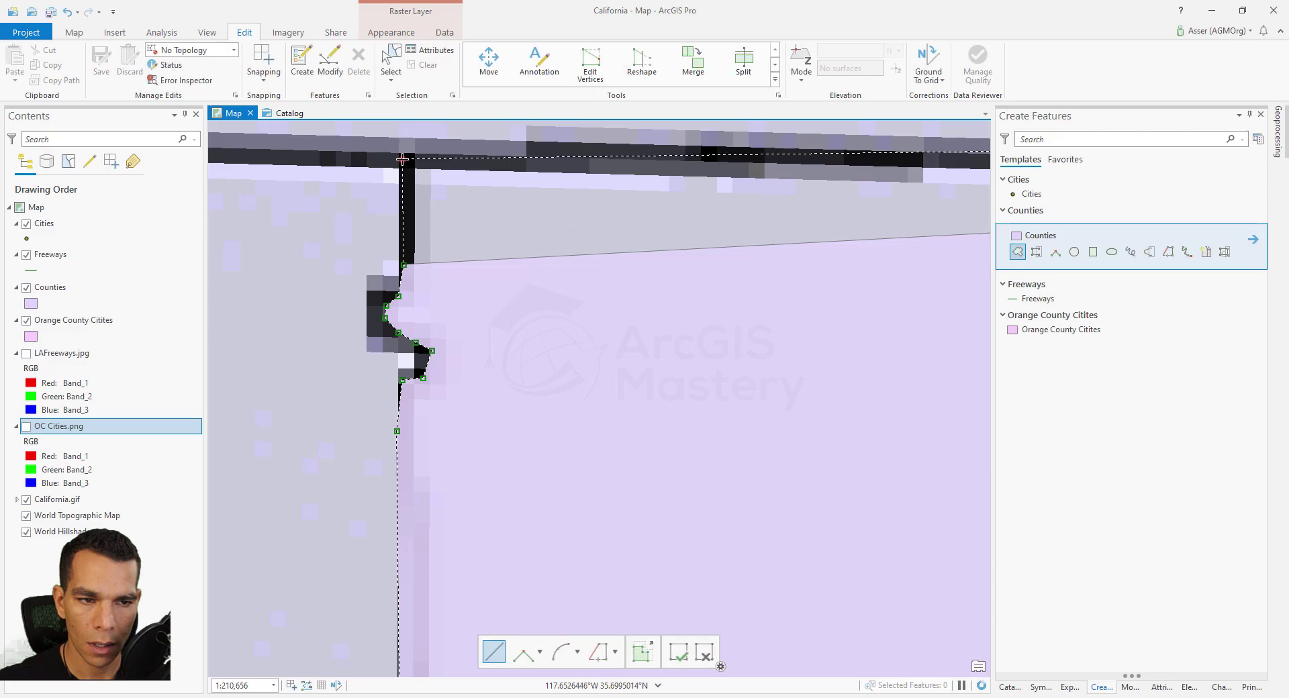
click(404, 163)
scroll(427, 219, down, 5)
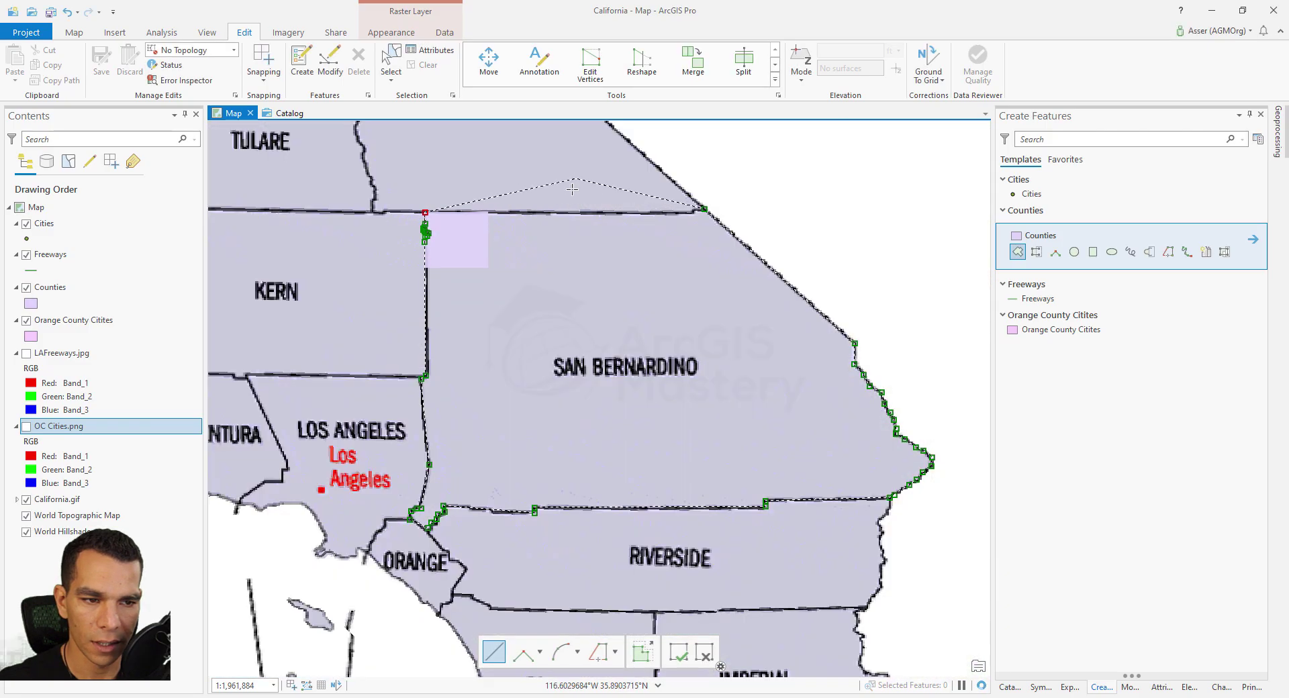
double_click(563, 213)
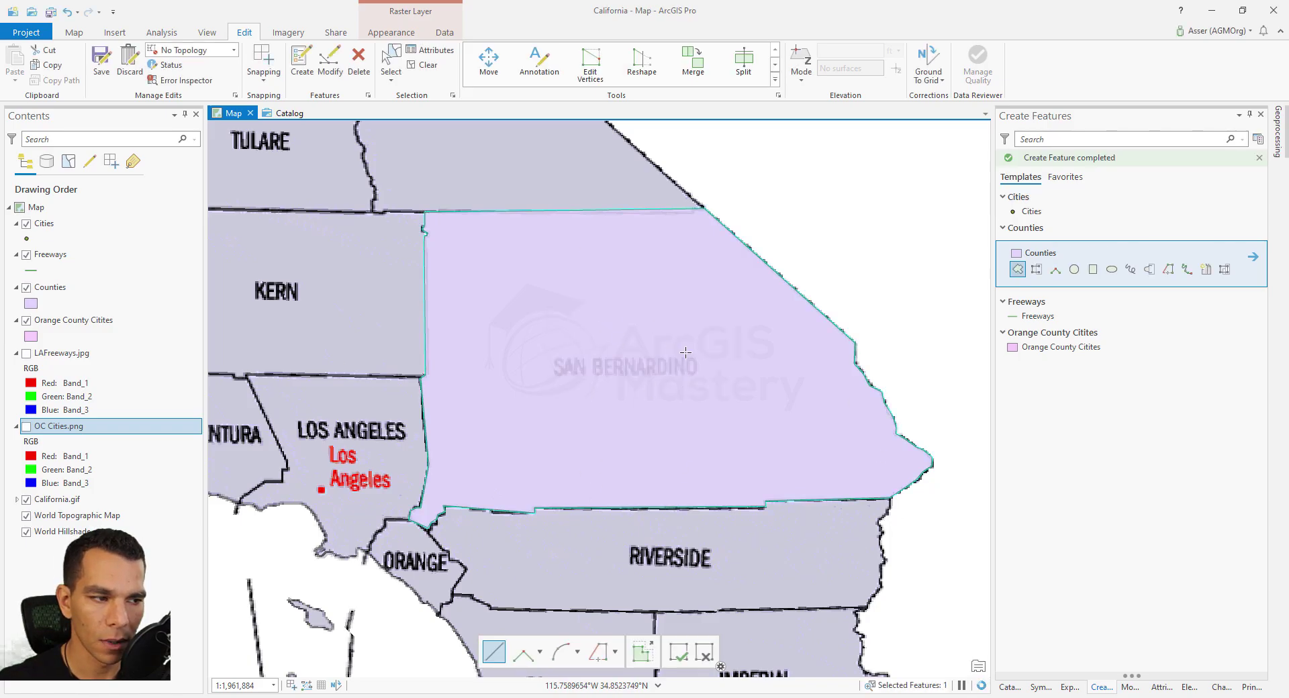
- Open the Counties template's attributes and set CountyName to San Bernardino
click(1253, 259)
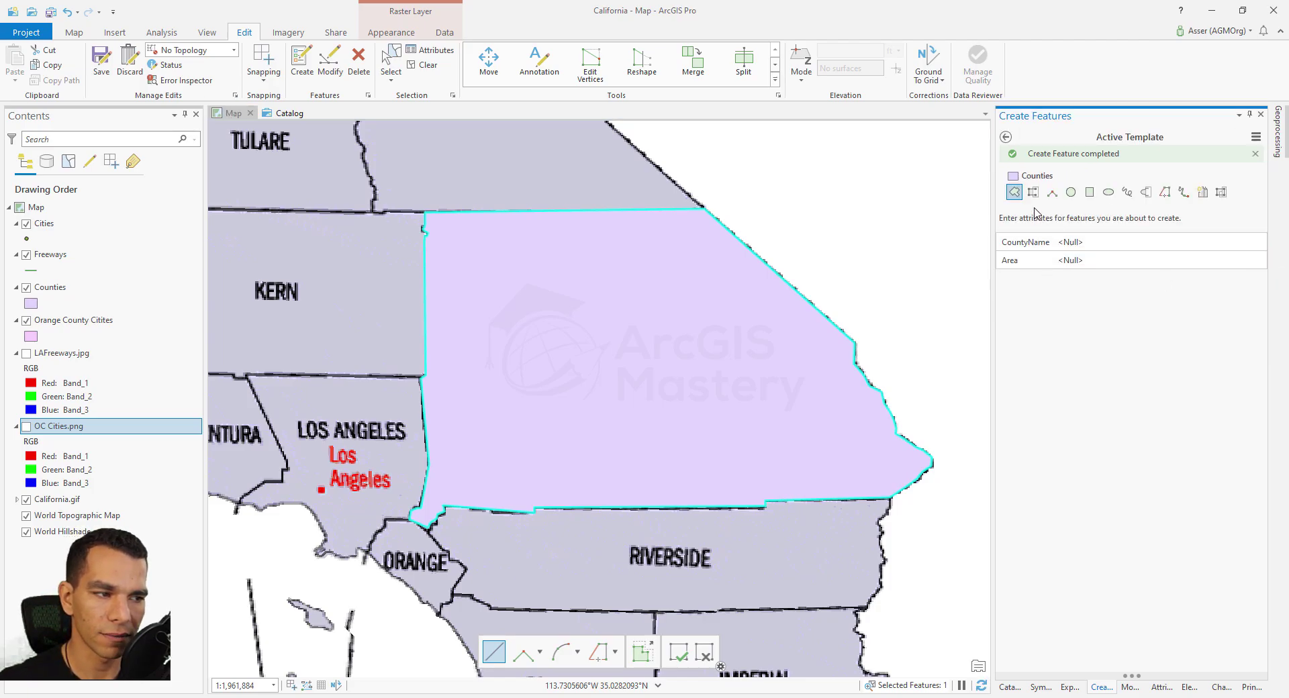
mouse_move(1052, 251)
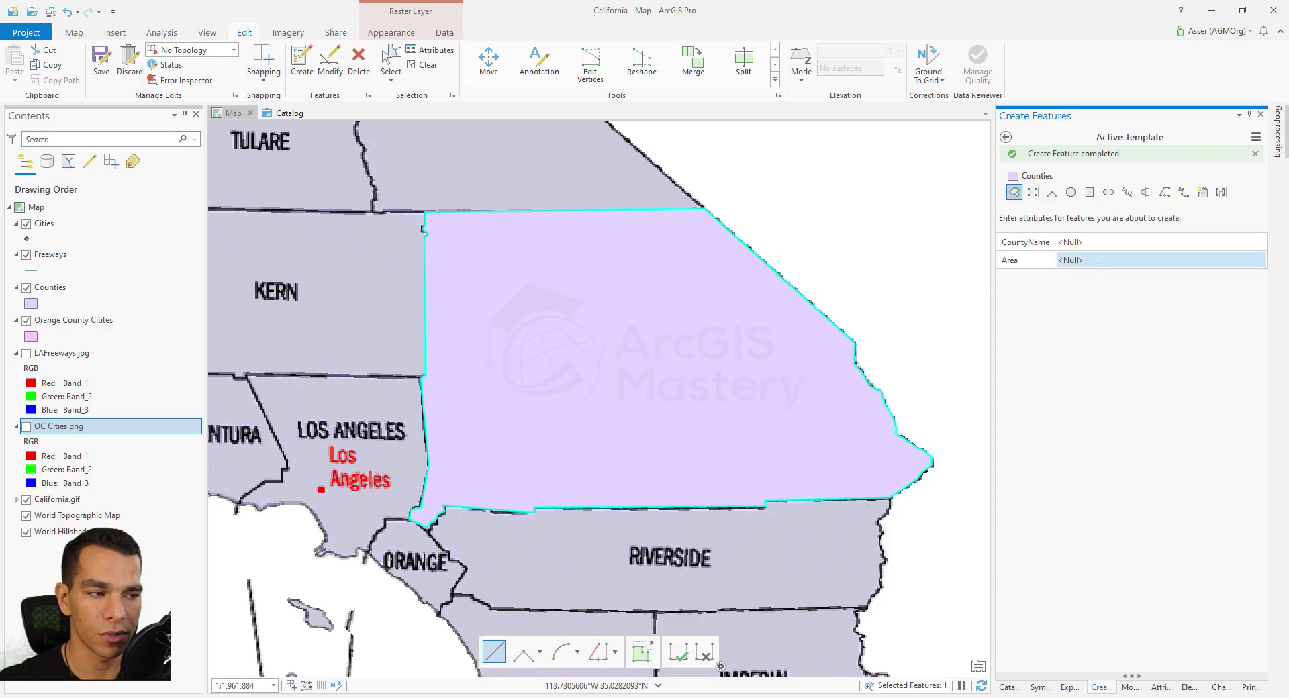
click(1089, 243)
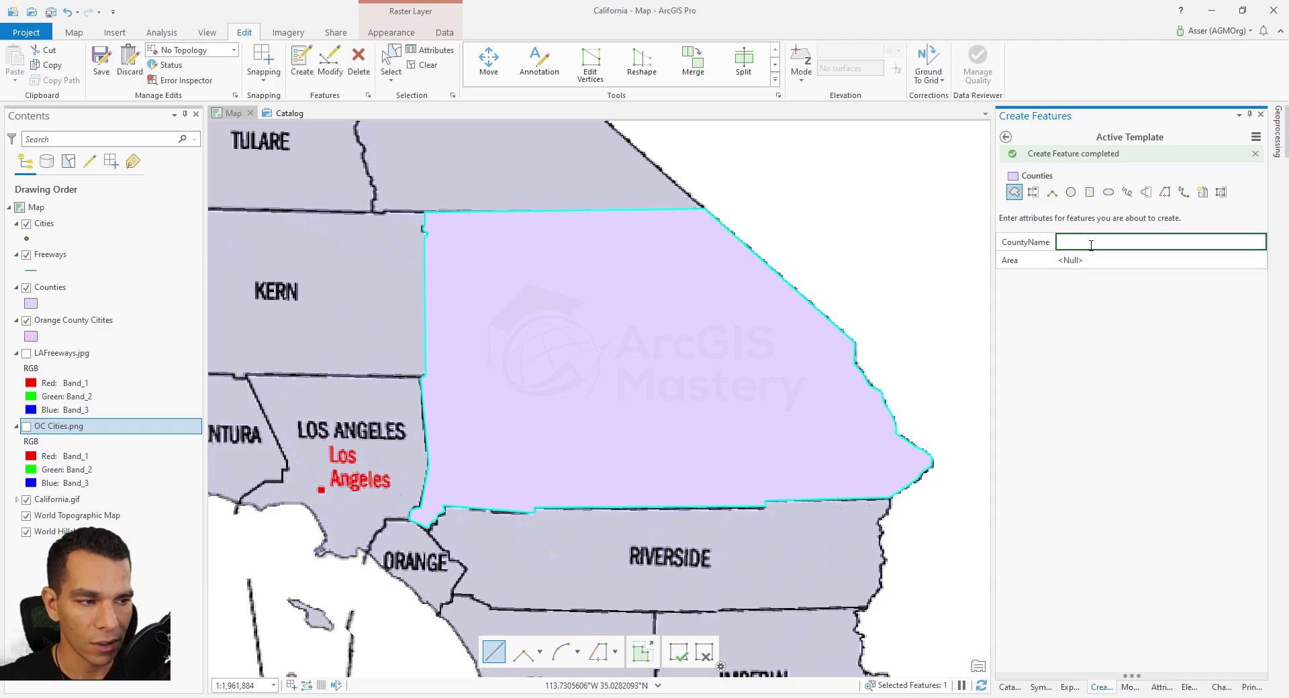
text(San Bernardino)
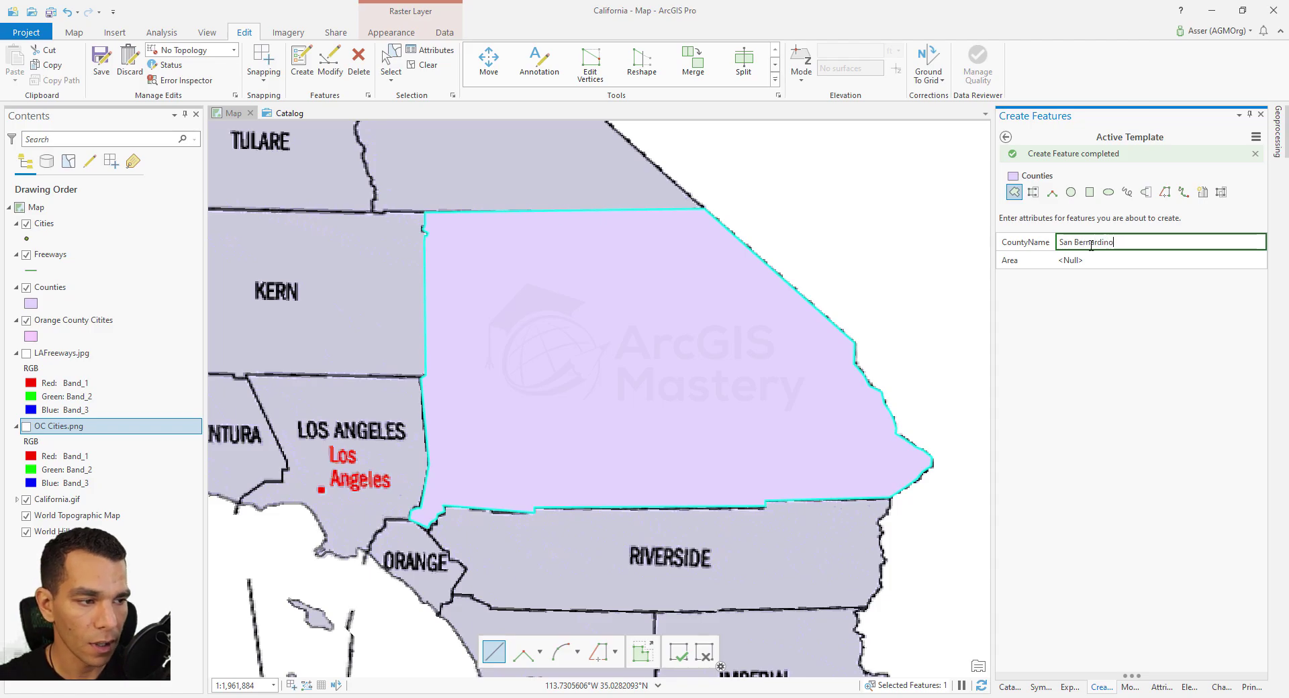
key(Tab)
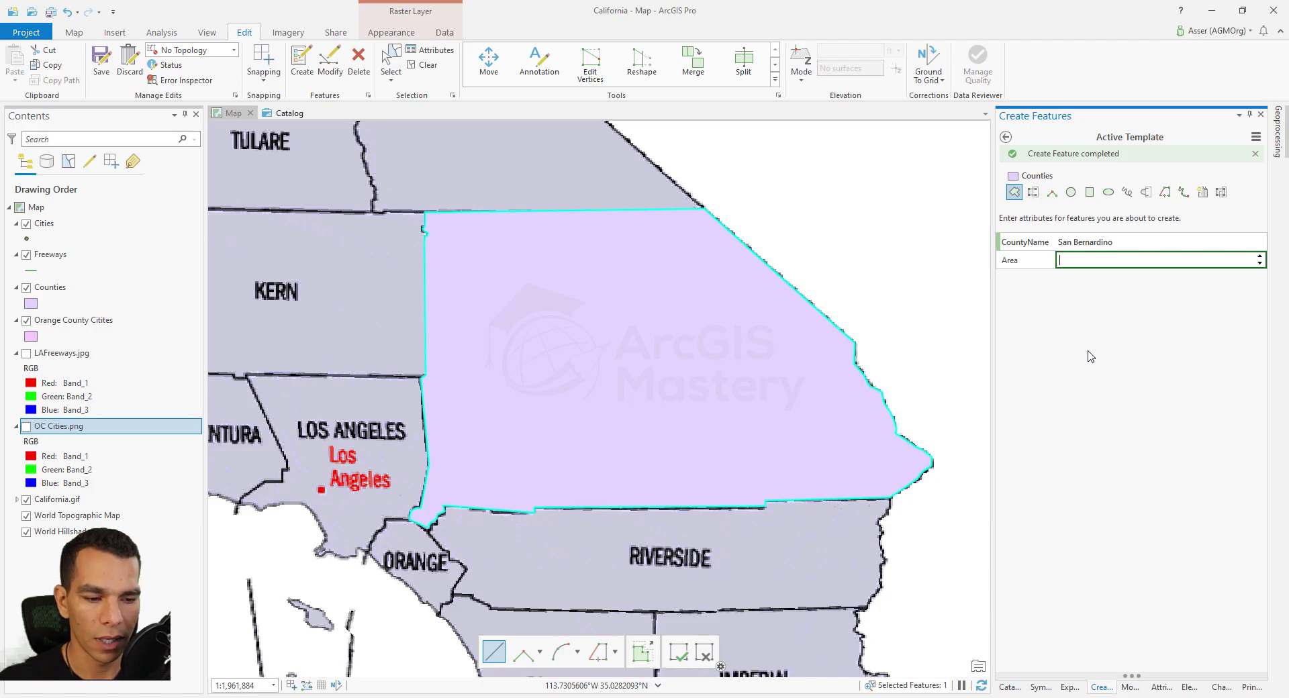
- Start a new Counties polygon at Imperial's northwest corner and trace its northern border east along Riverside
drag(910, 398, 887, 190)
drag(899, 423, 721, 330)
scroll(721, 370, up, 4)
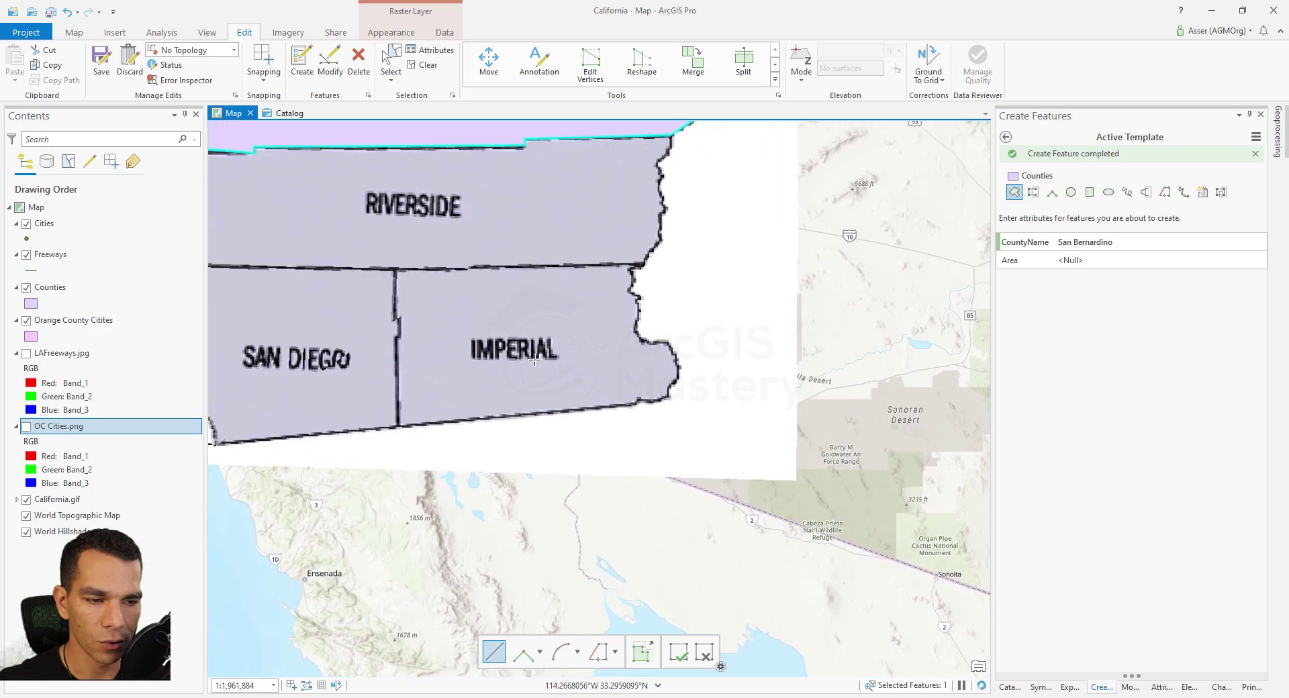
click(305, 221)
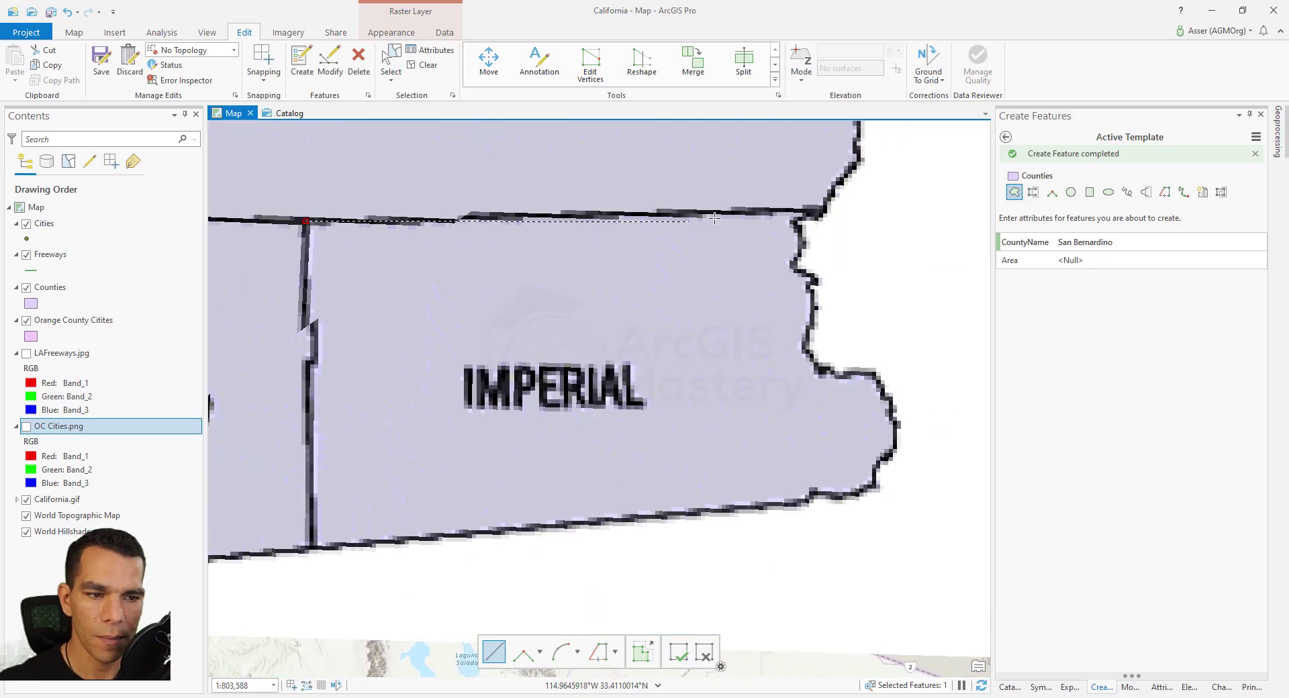
click(795, 210)
- Place a stray vertex north of Imperial's northern border and delete it from the sketch
click(801, 164)
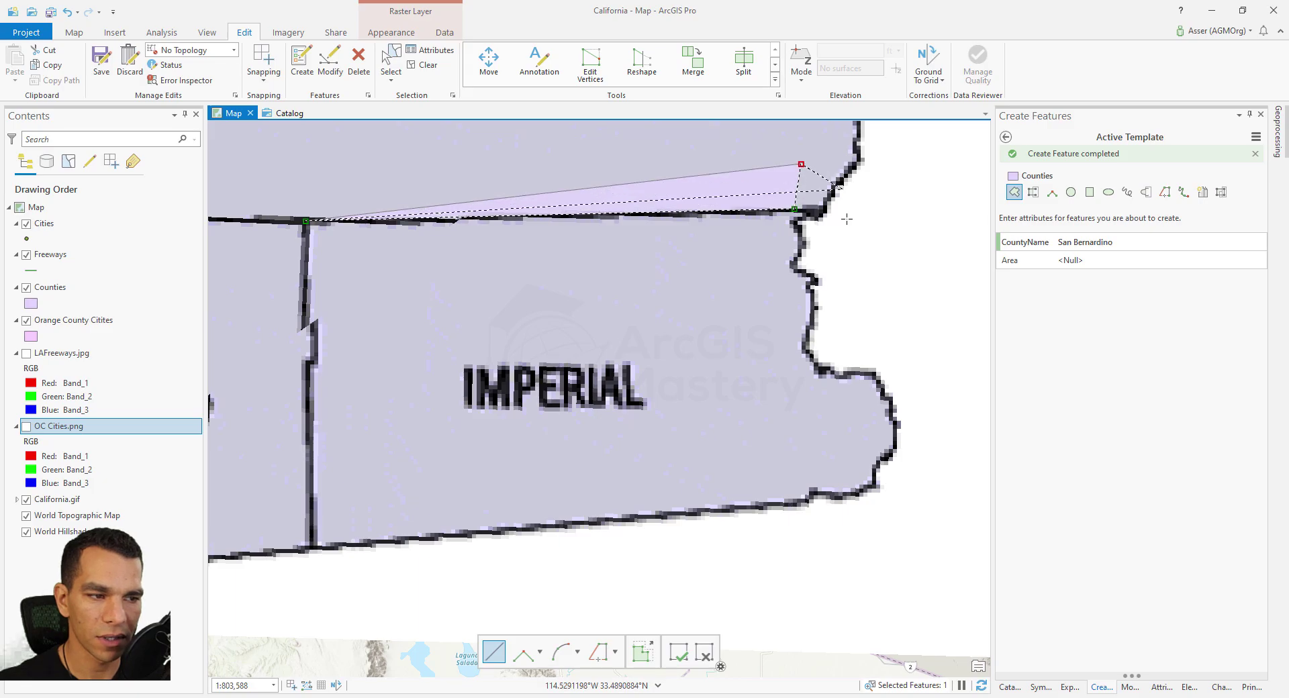
right_click(802, 163)
click(831, 195)
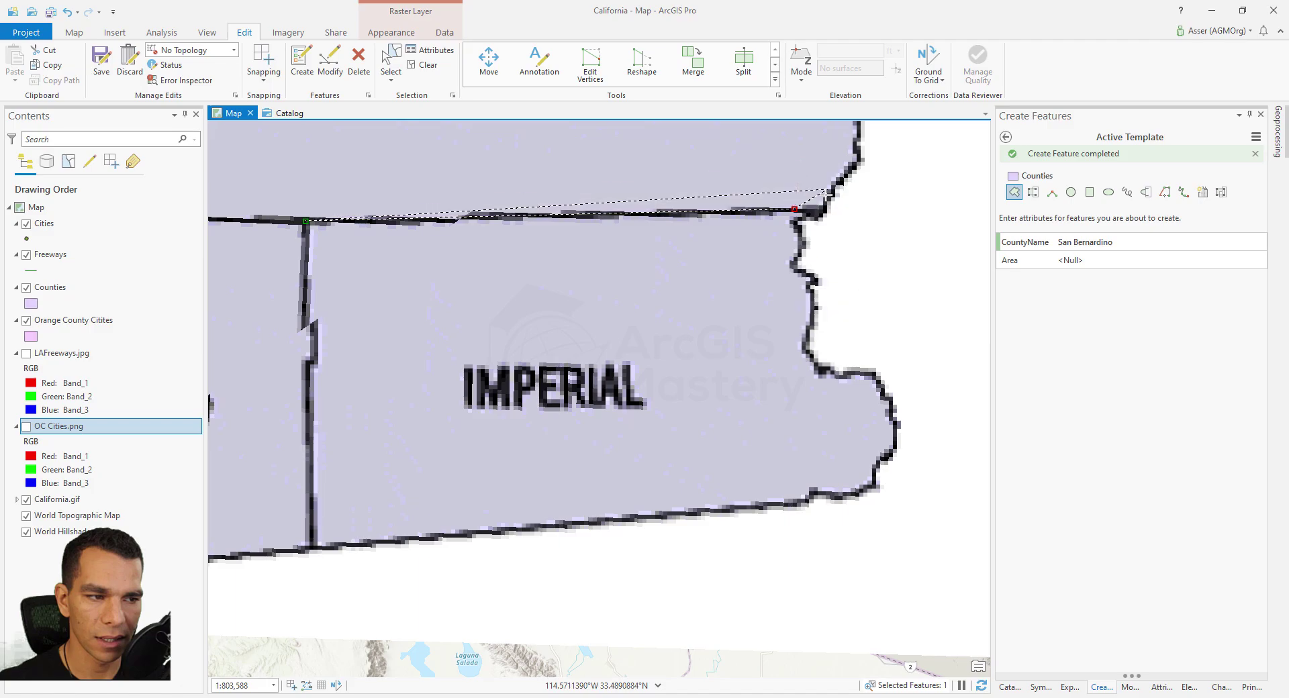
- Trace around Imperial's northeast corner and southward along the upper part of its eastern border
click(822, 211)
click(811, 217)
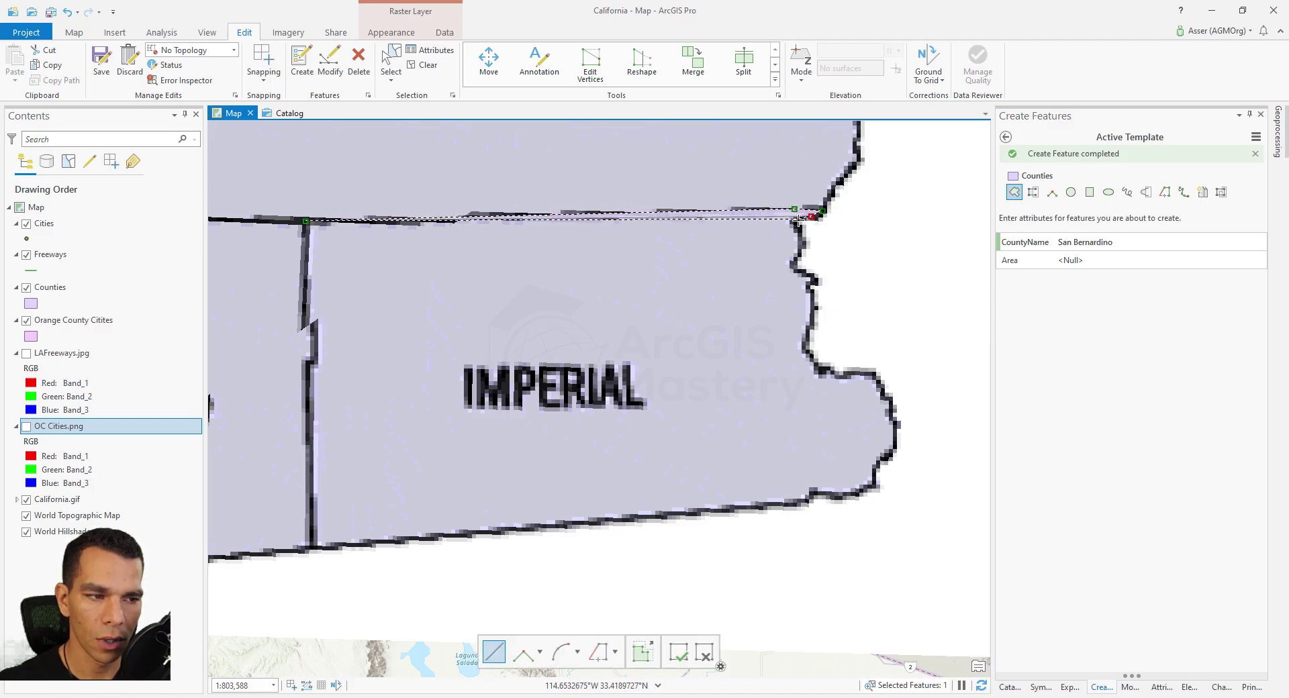
click(799, 220)
click(794, 226)
click(799, 231)
click(800, 241)
click(800, 250)
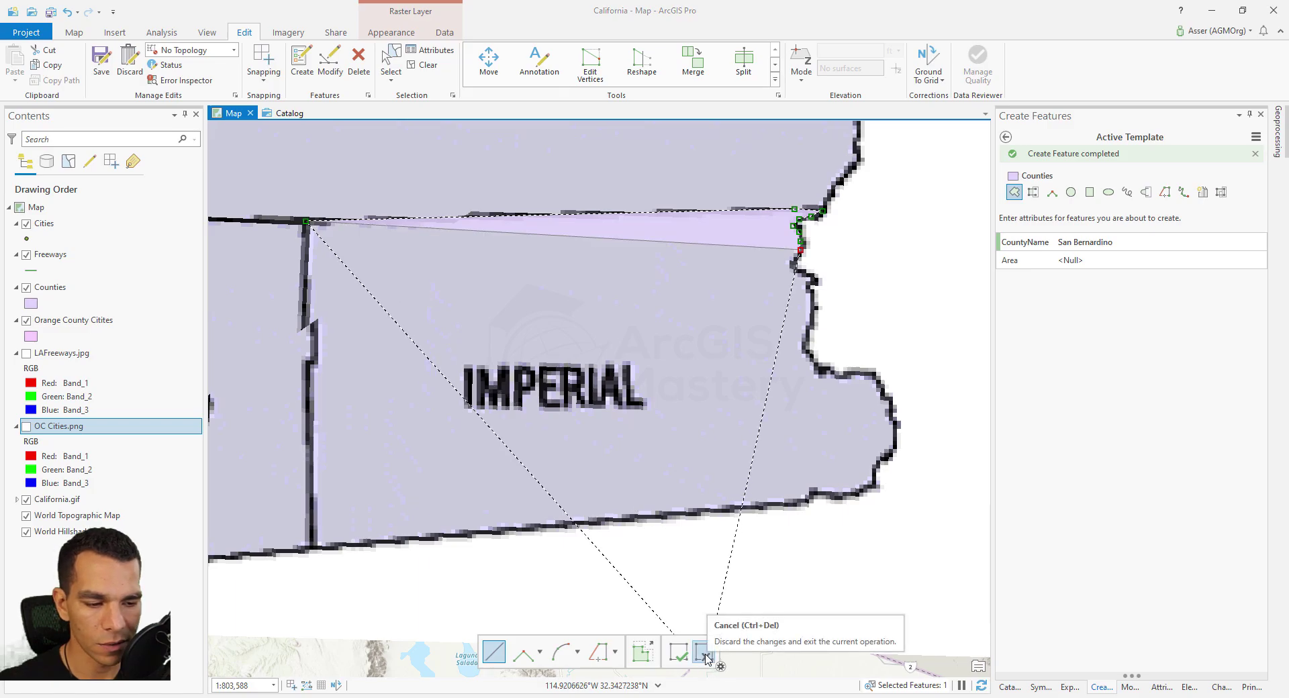
right_click(783, 291)
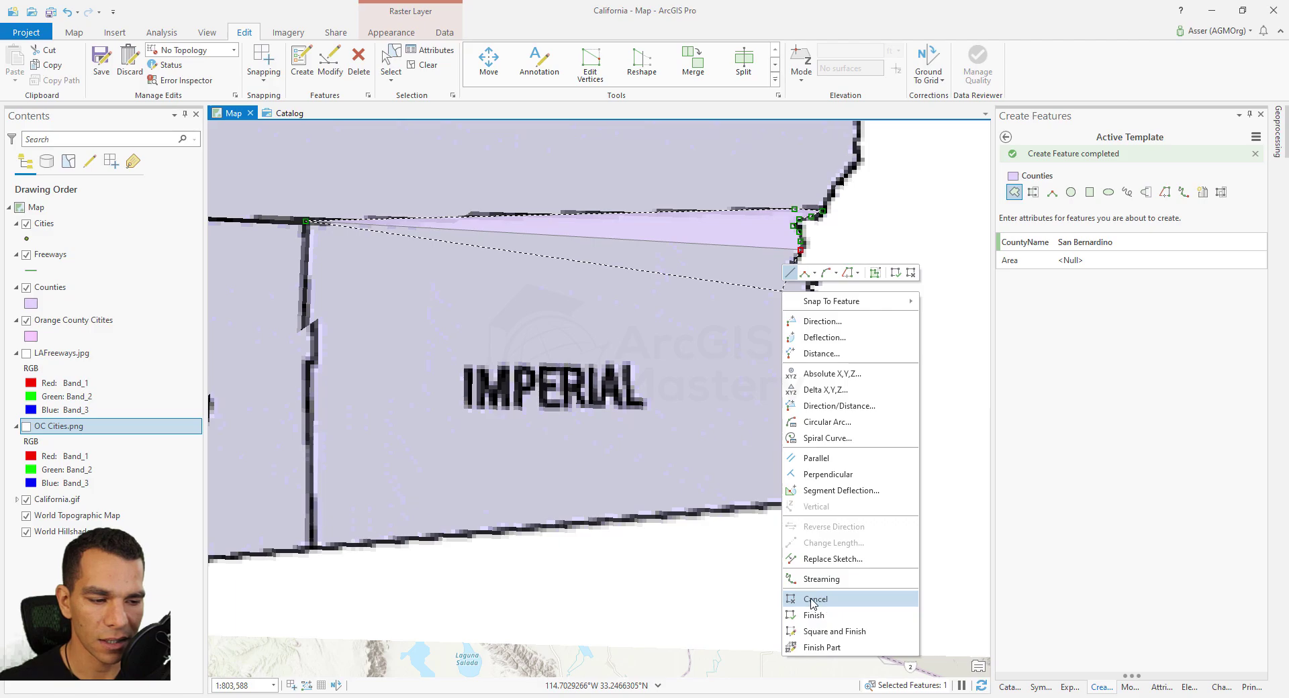
click(773, 298)
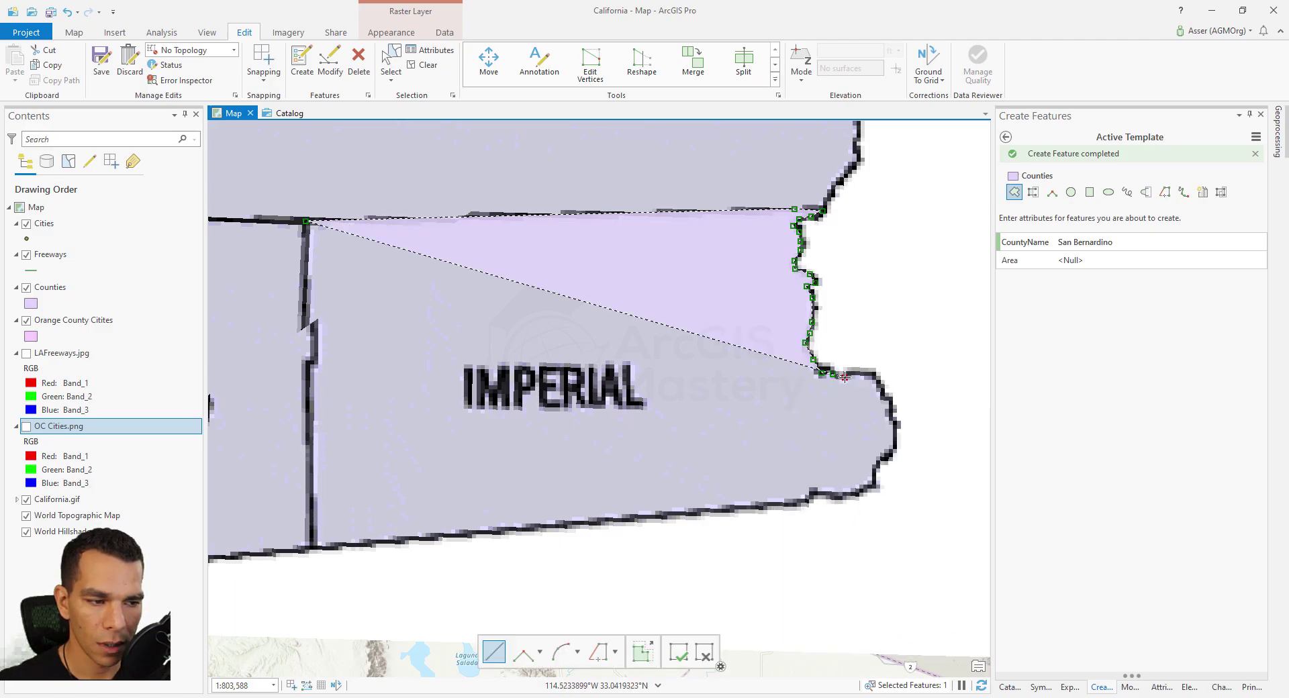
- Trace the top of the eastward bulge and its outer curve down to Imperial's easternmost point
click(844, 377)
click(857, 376)
click(867, 375)
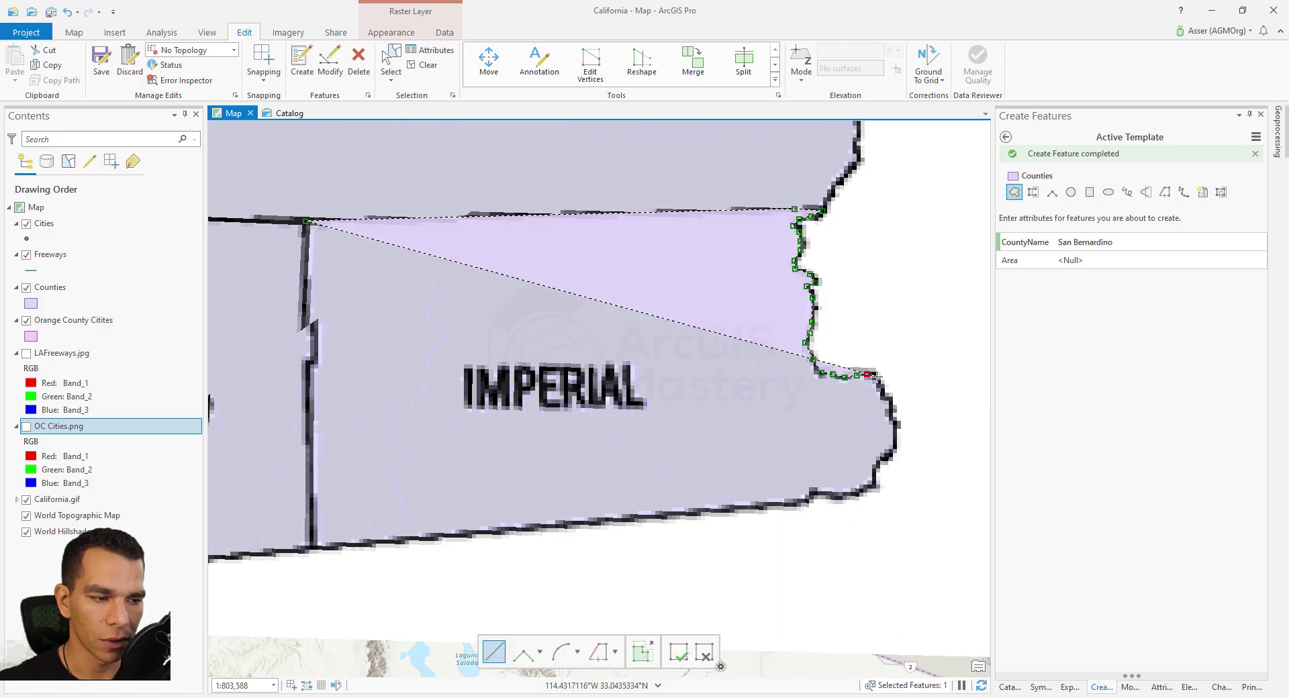
click(877, 378)
click(882, 394)
click(891, 407)
click(893, 419)
click(897, 430)
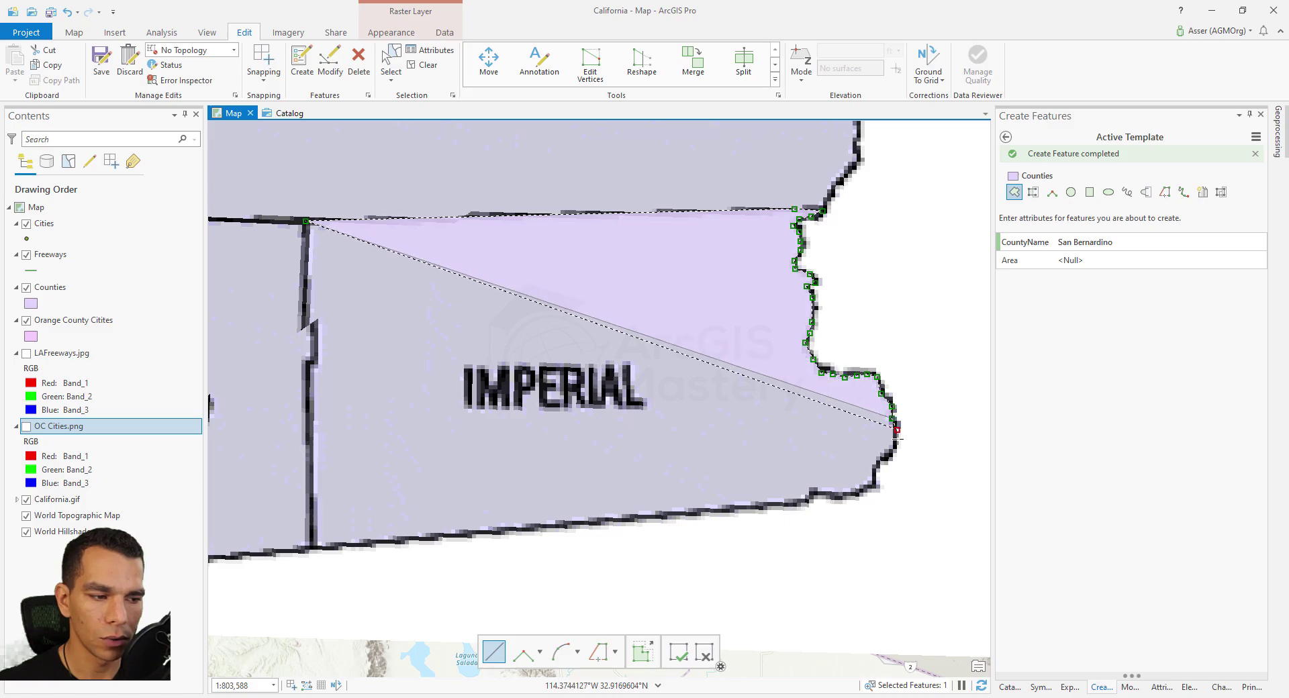
- Trace the lower half of Imperial's eastern bulge back west to the start of the straight southern border
click(892, 456)
click(880, 462)
click(874, 470)
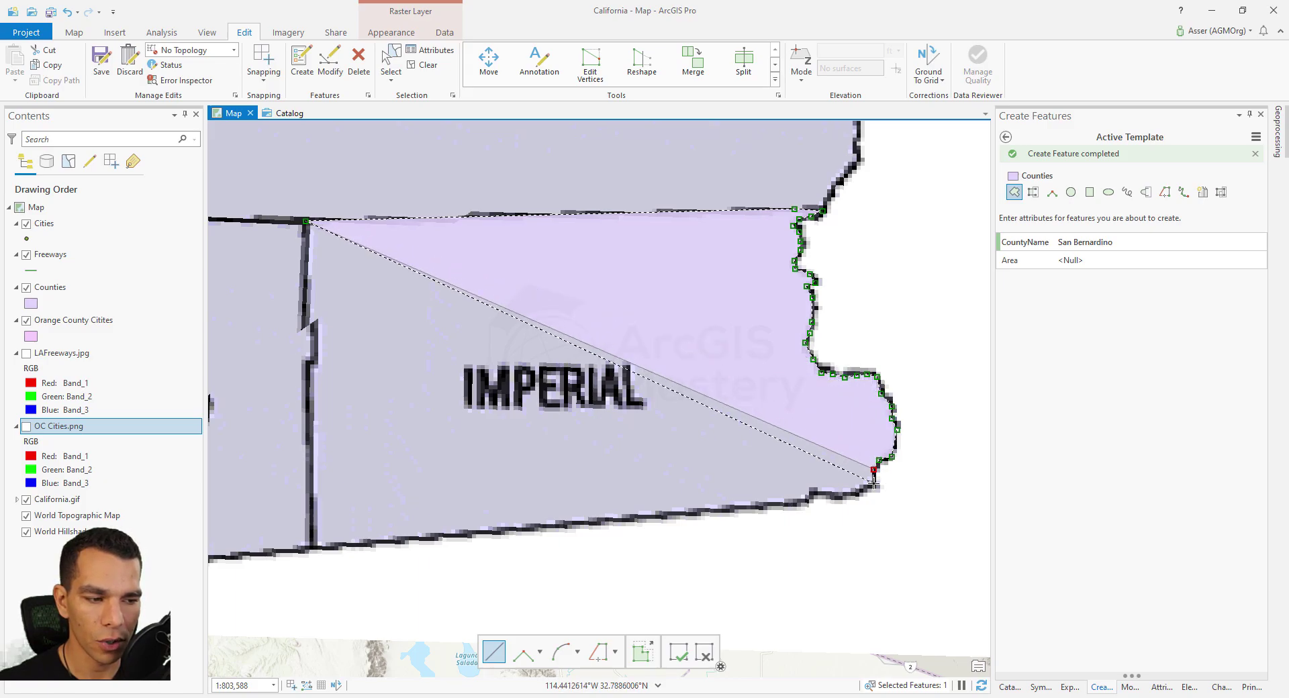
click(874, 482)
click(866, 490)
click(851, 496)
click(821, 497)
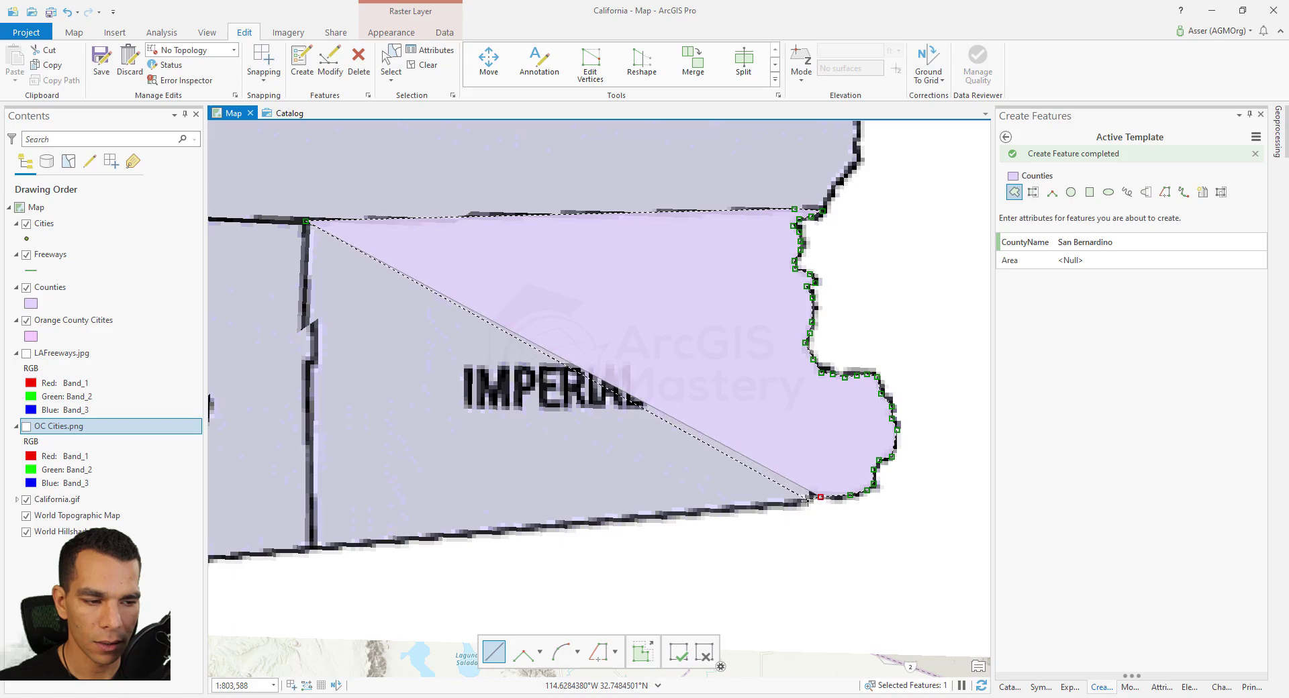
click(807, 500)
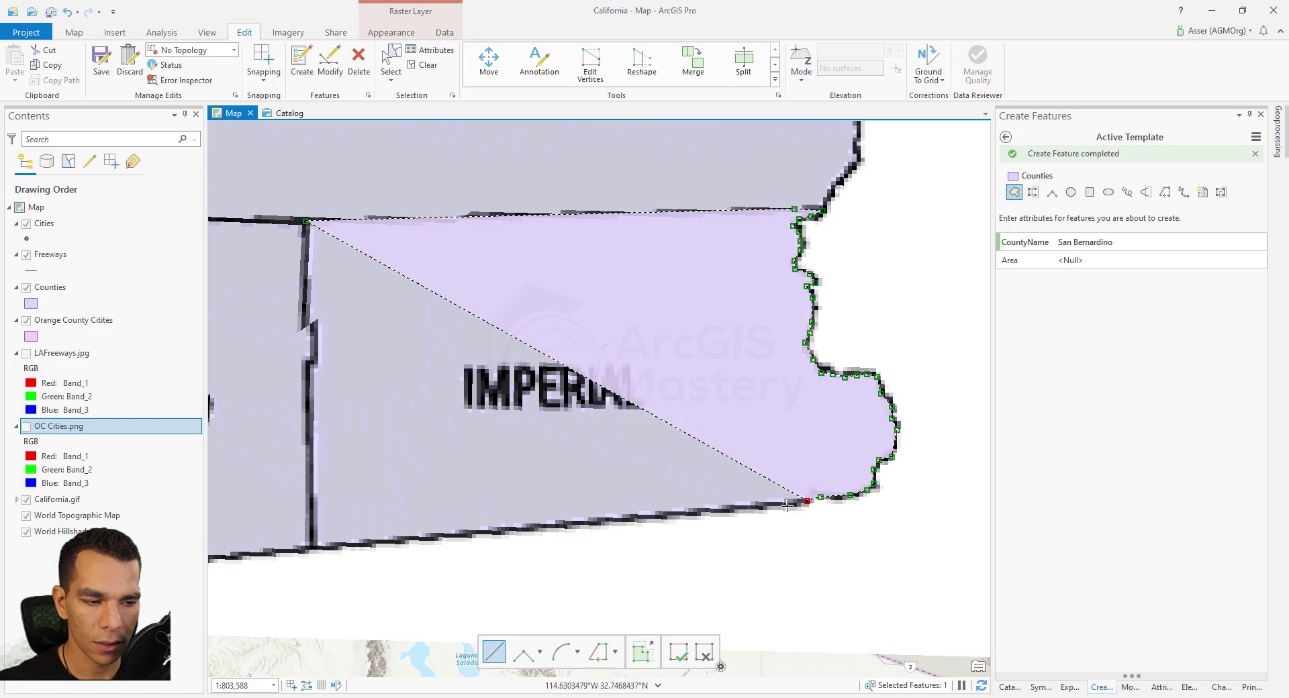
- Trace the southern border to Imperial's southwest corner at San Diego and finish the polygon
click(312, 552)
right_click(352, 473)
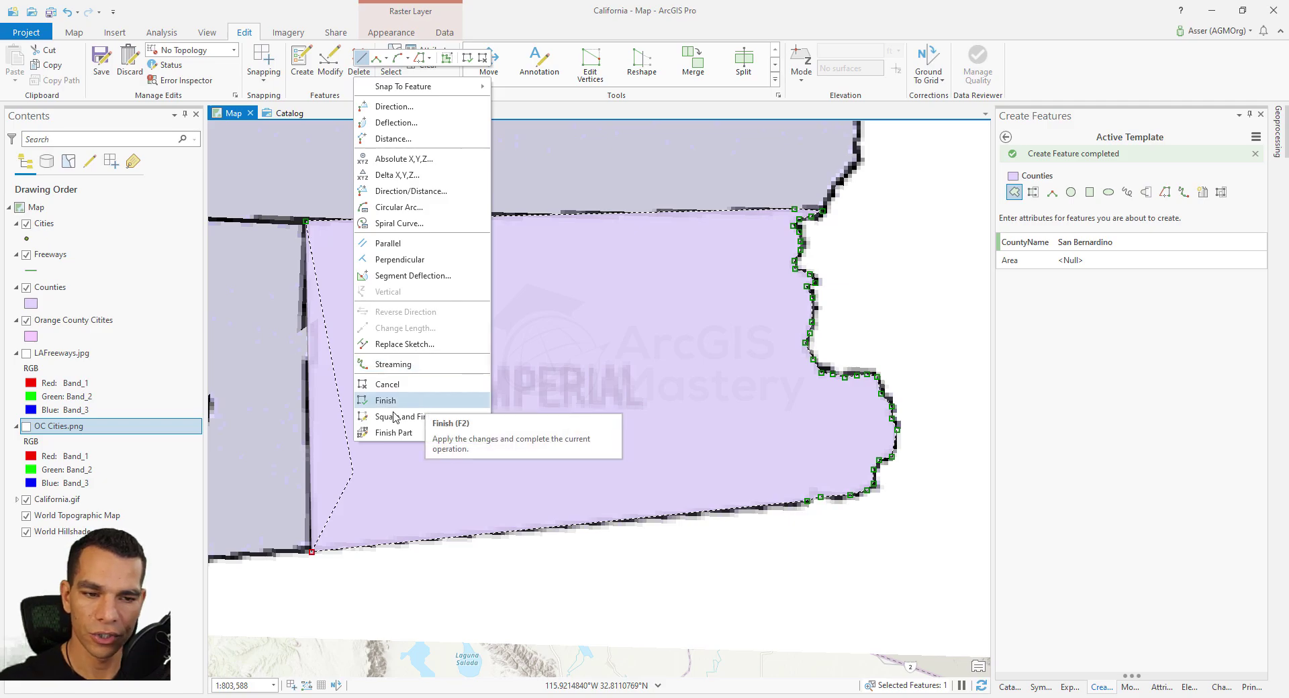
click(514, 523)
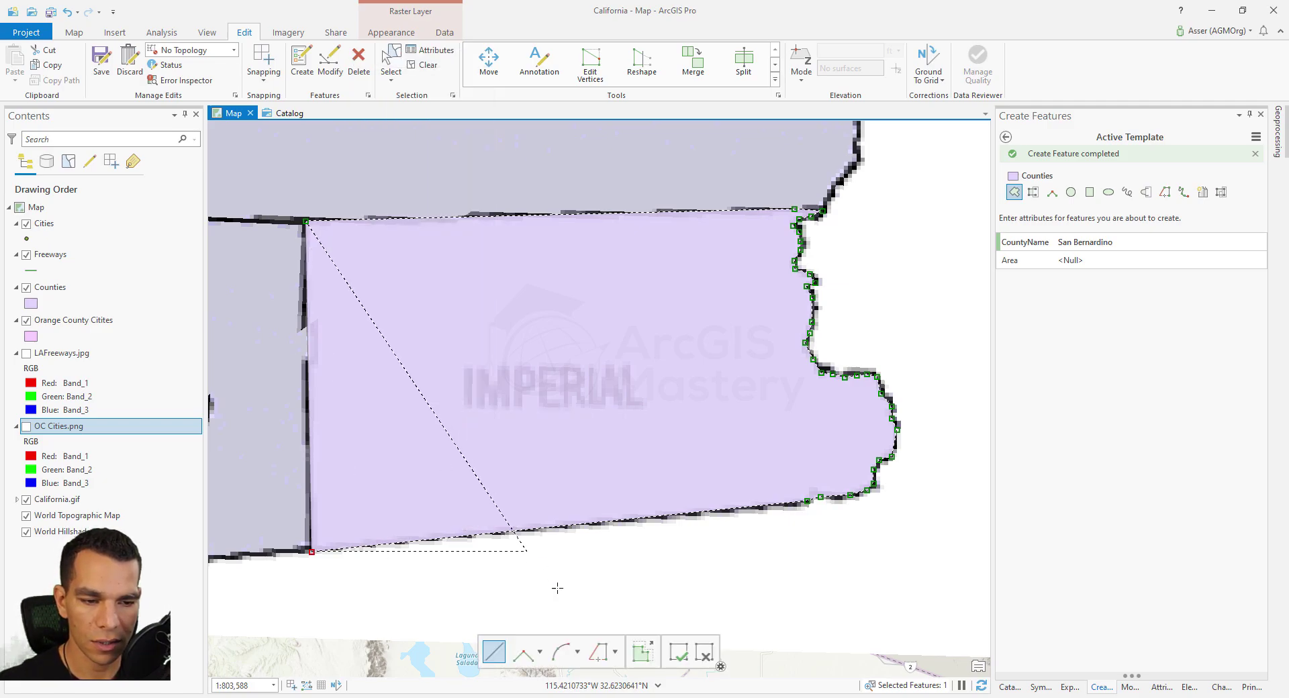
click(679, 652)
scroll(441, 330, down, 2)
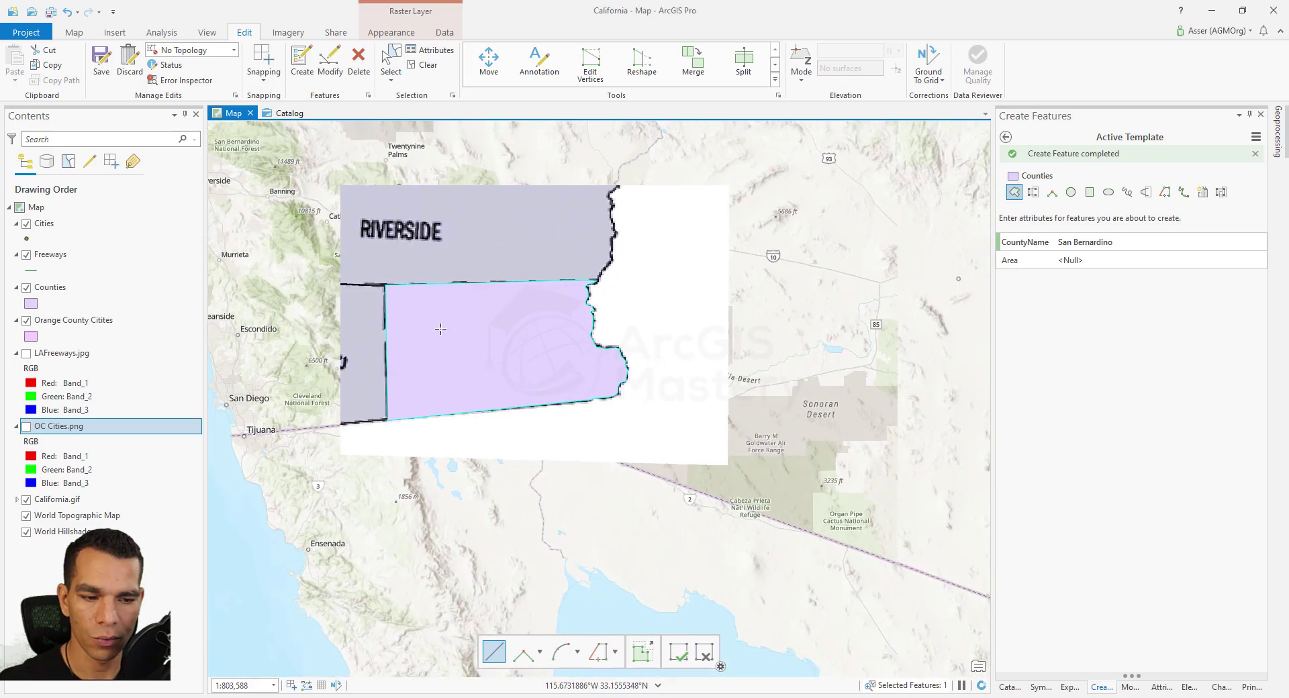
- Hide California.gif, show OC Cities.png and zoom the map to its coastal cities around Costa Mesa
scroll(441, 329, down, 3)
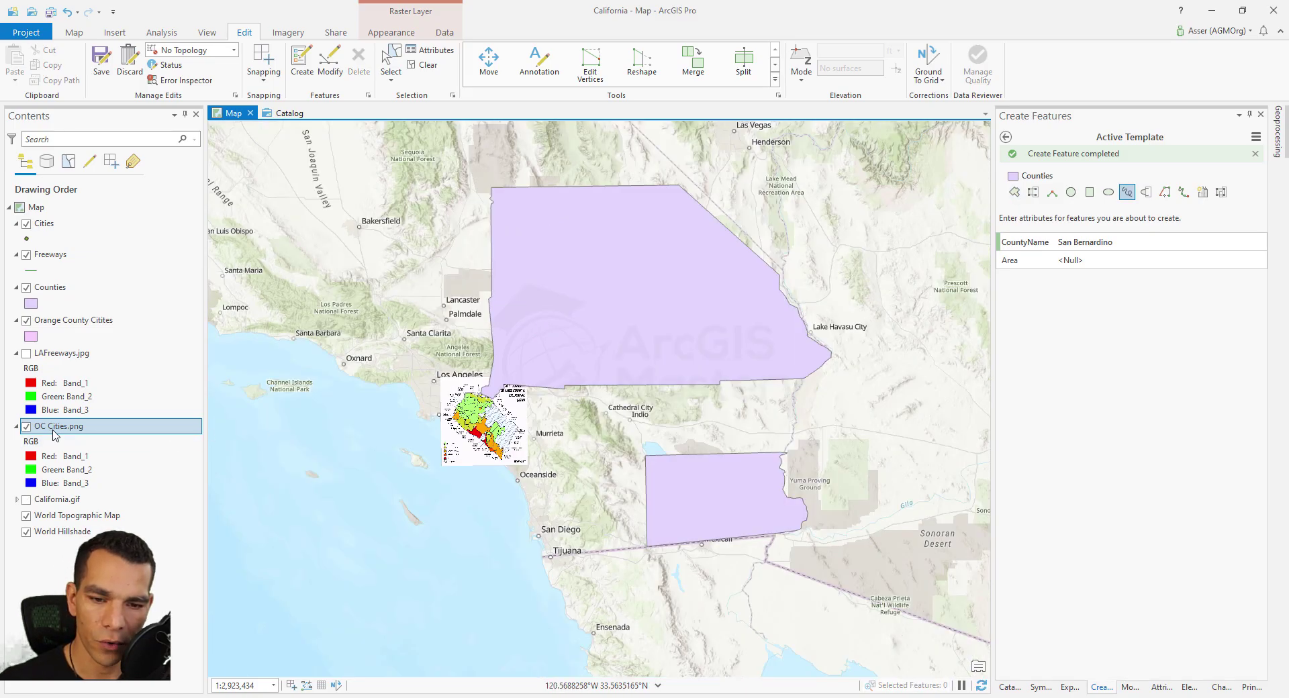
right_click(54, 430)
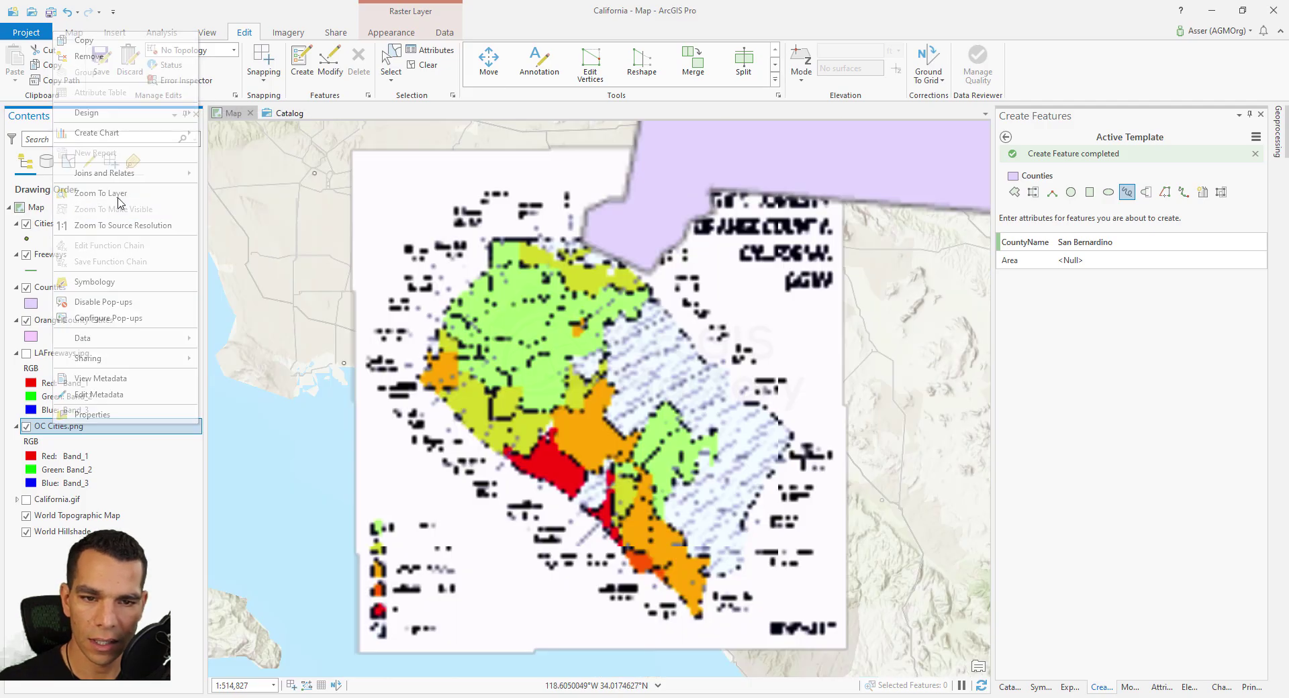
click(101, 193)
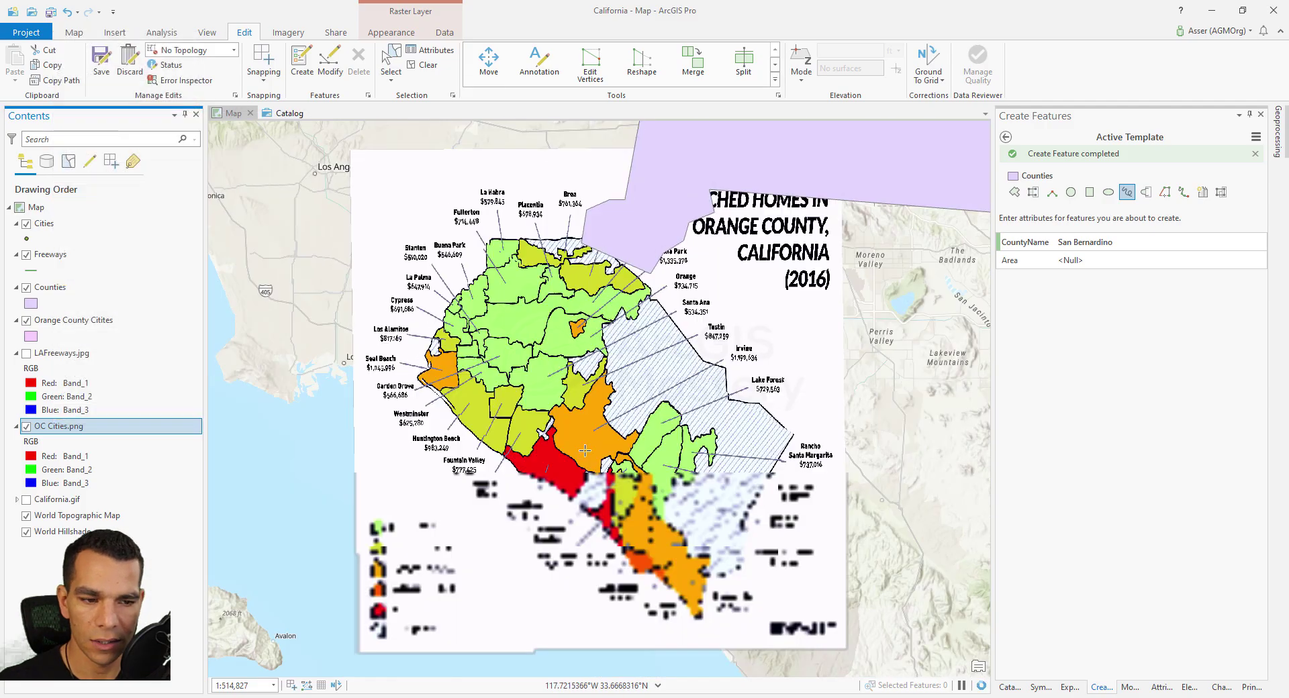
scroll(526, 442, up, 1)
scroll(526, 442, up, 2)
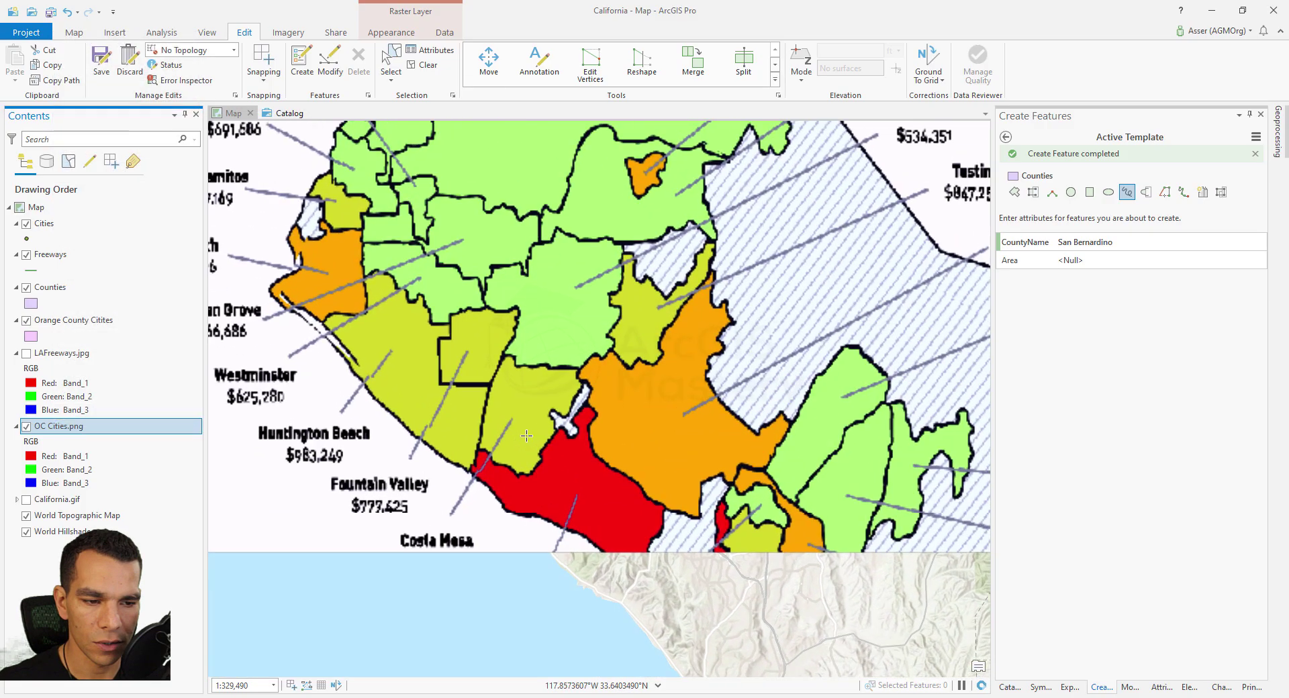
- With the Orange County Citites template, trace Costa Mesa's outline as a freehand polygon
click(1007, 137)
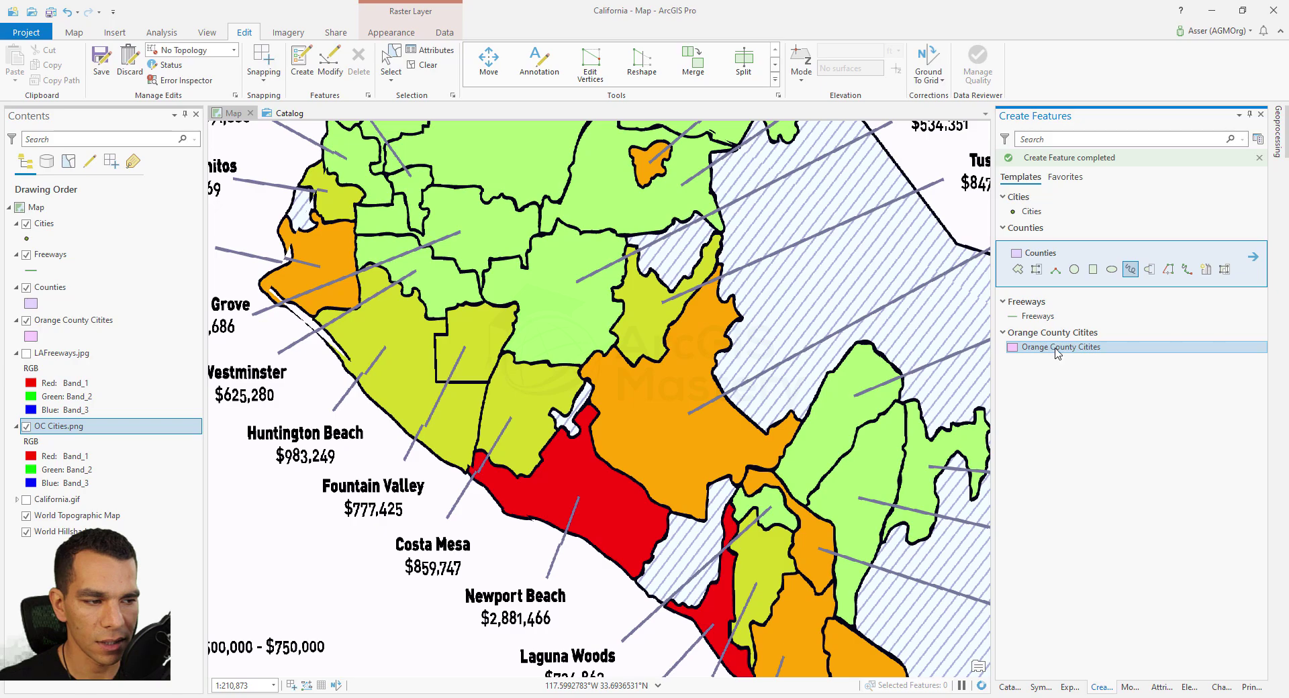
click(1059, 347)
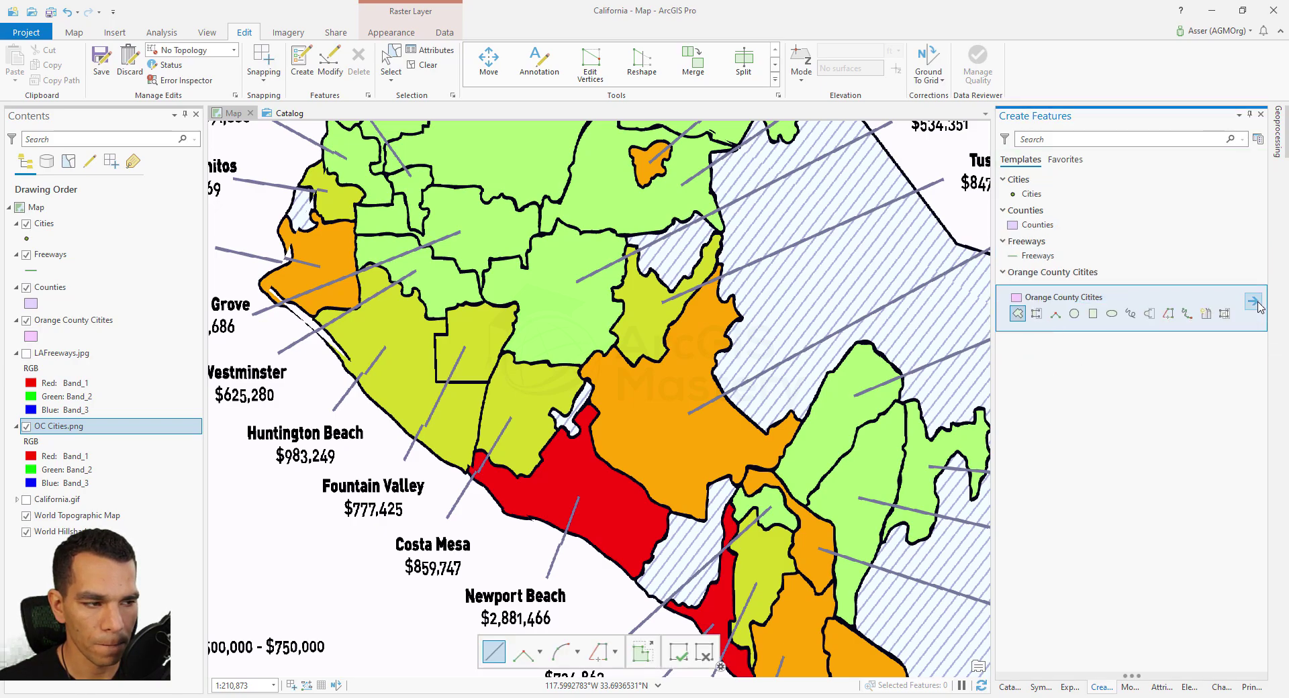
click(1255, 302)
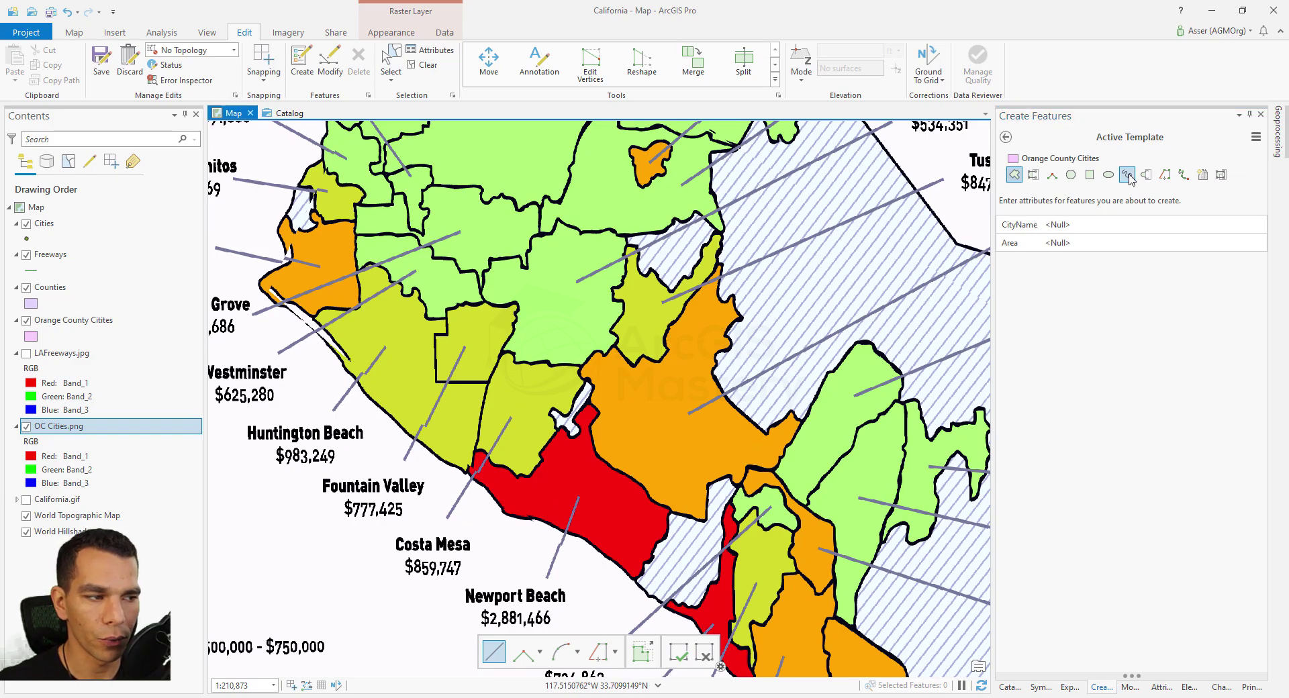
scroll(505, 411, up, 1)
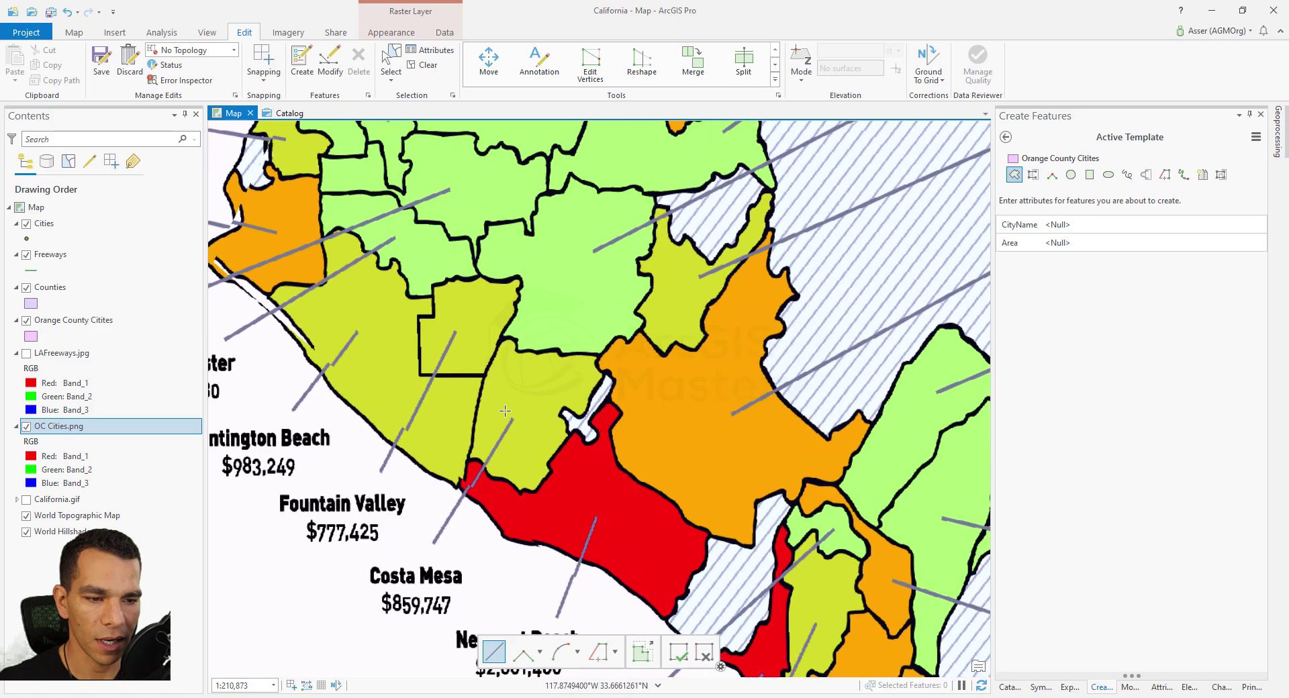
scroll(505, 411, up, 1)
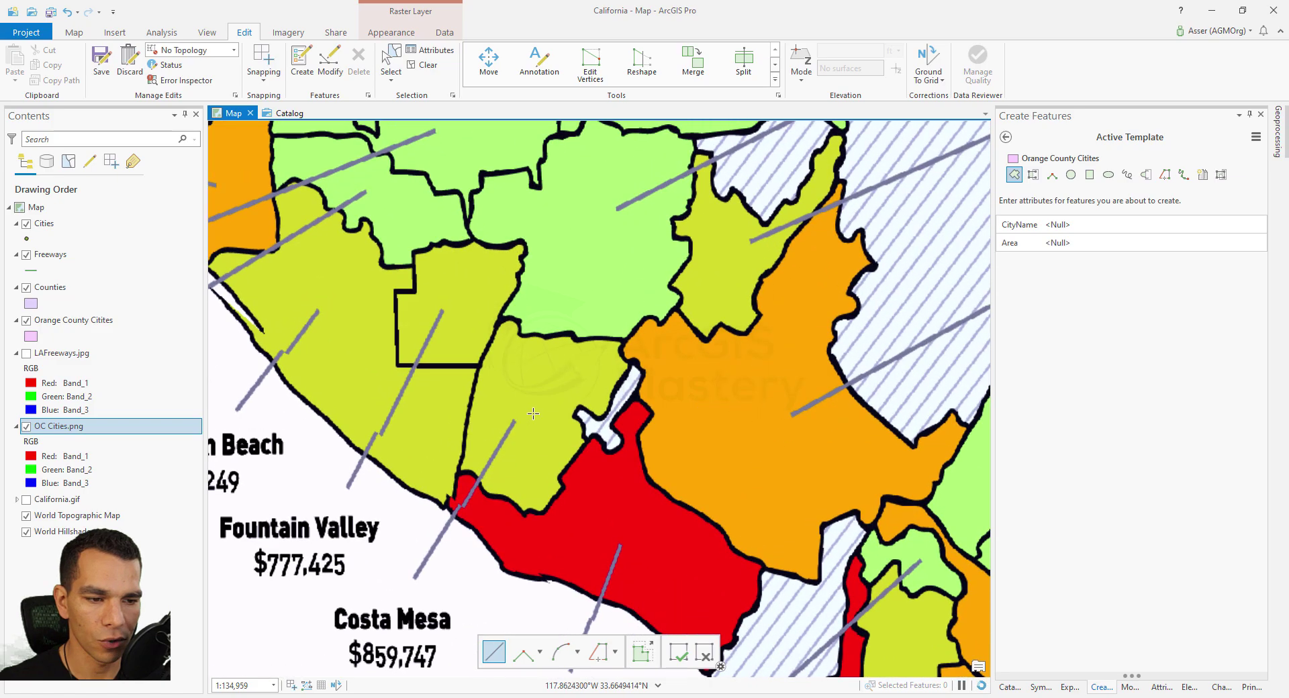
click(1128, 175)
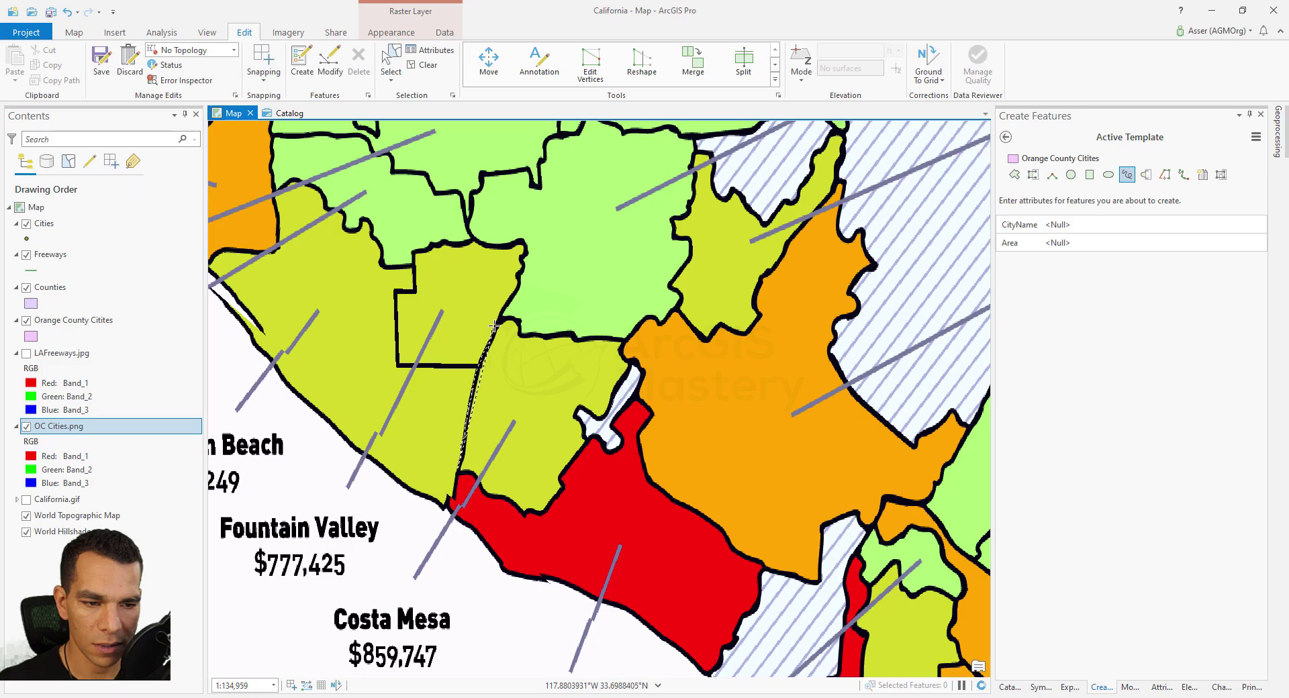
mouse_move(493, 327)
mouse_down()
mouse_move(505, 317)
mouse_move(532, 336)
mouse_move(625, 340)
mouse_move(630, 376)
mouse_move(587, 413)
mouse_up()
mouse_move(576, 411)
mouse_down()
mouse_move(552, 503)
mouse_move(464, 478)
mouse_up()
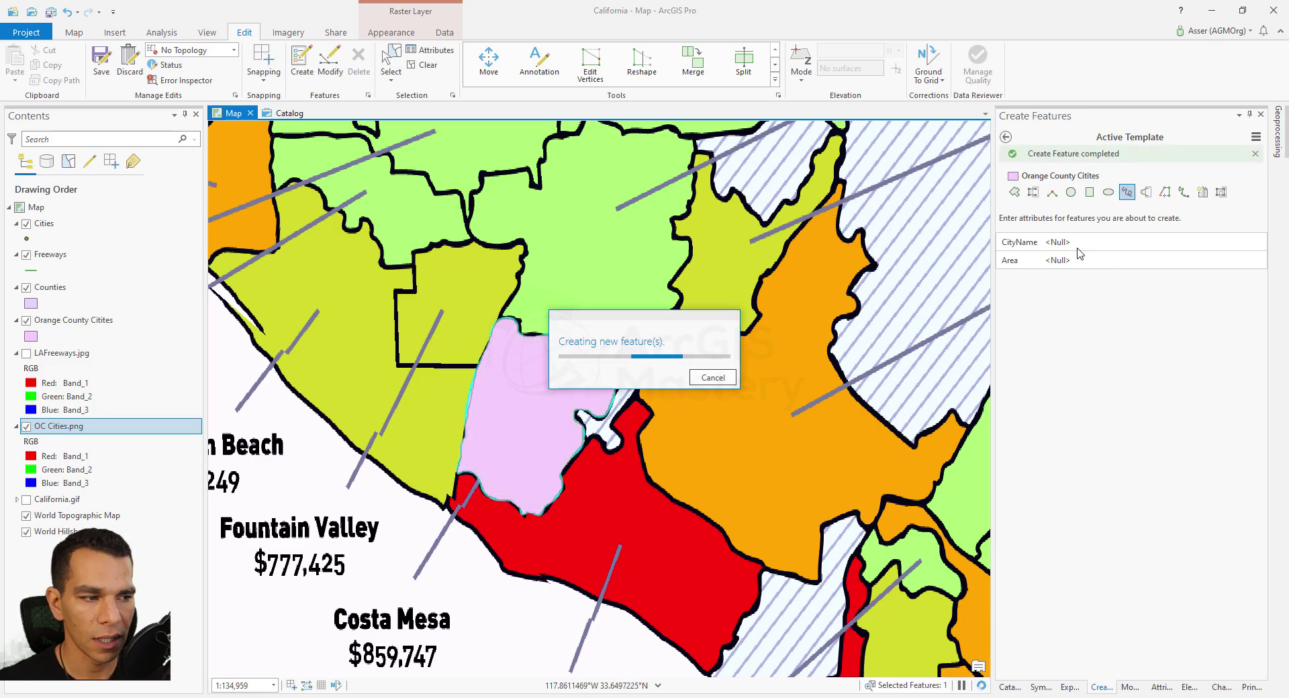
- Set the Orange County Citites template's CityName to Costa Mesa
click(1099, 242)
key(BackSpace)
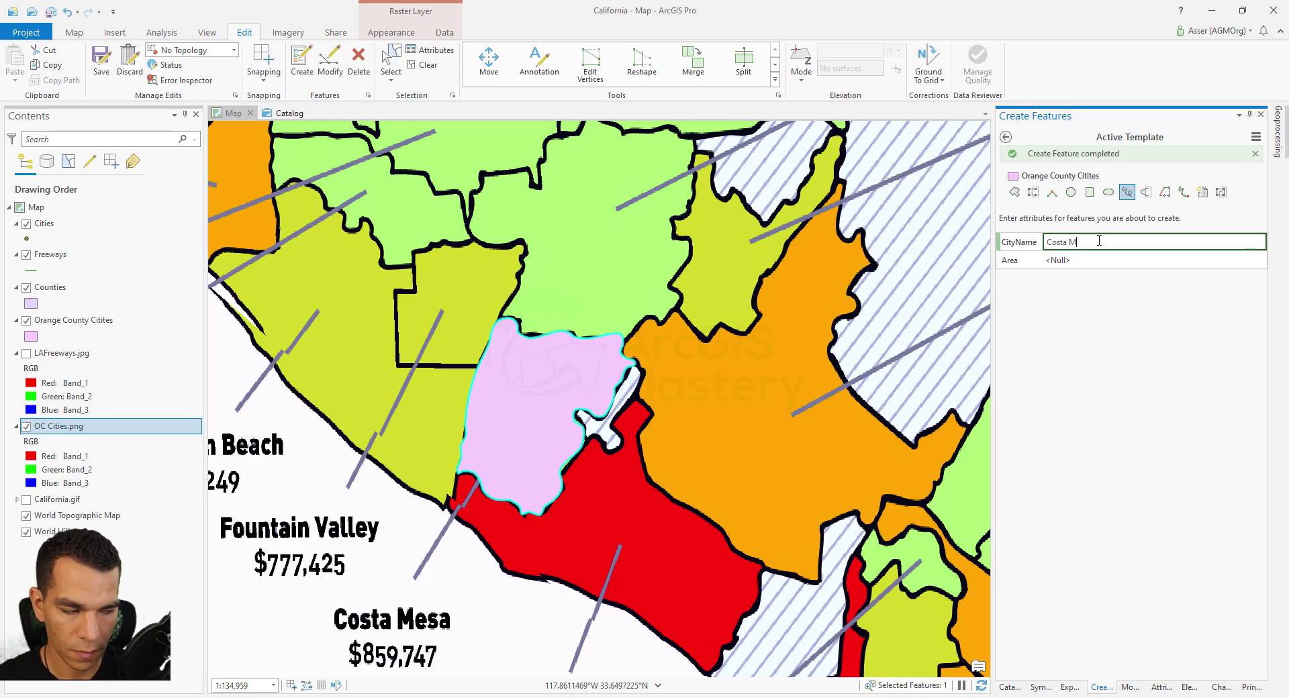
text(Costa Mesa)
key(Tab)
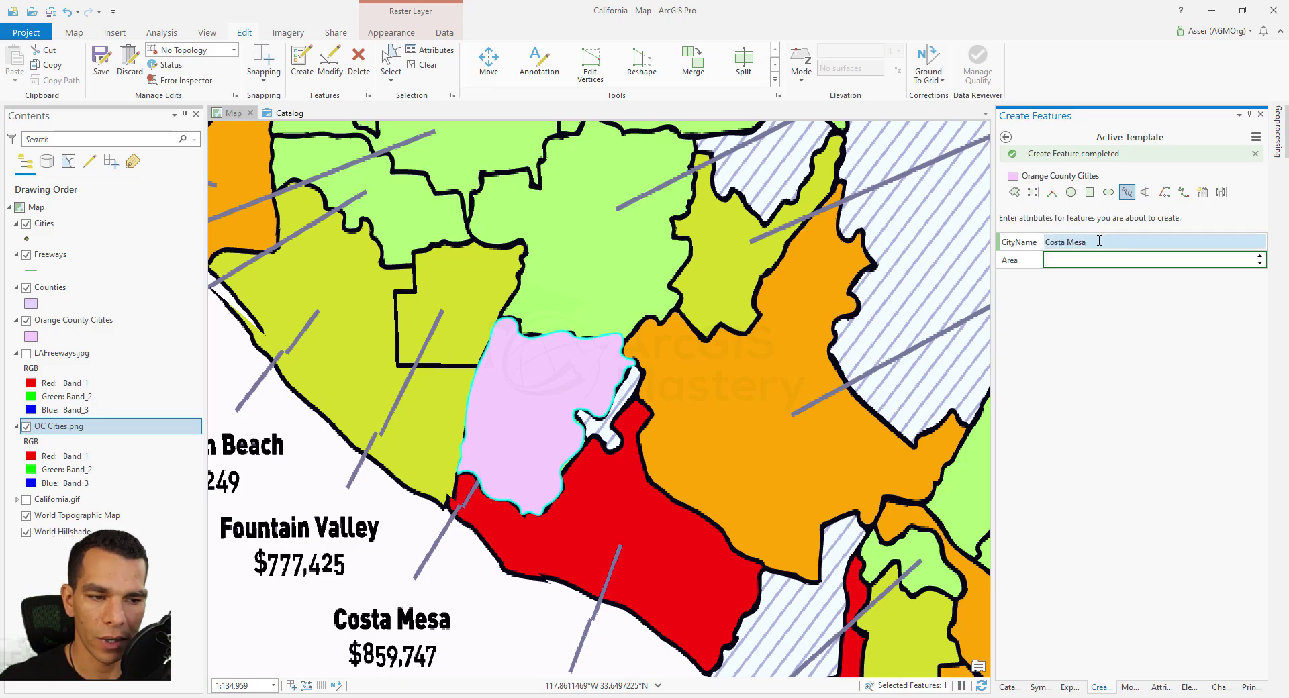
drag(538, 376, 544, 372)
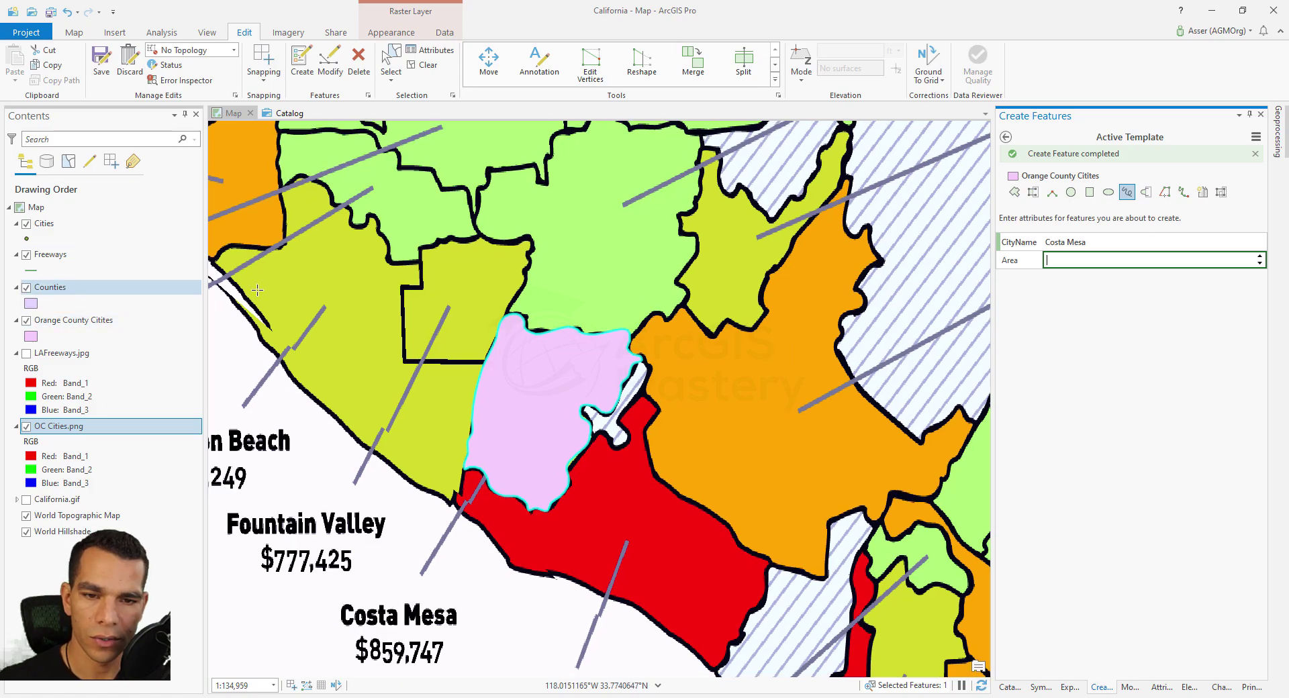
- With the Cities template, place a point inside Fountain Valley, just northwest of the Costa Mesa polygon
click(1005, 137)
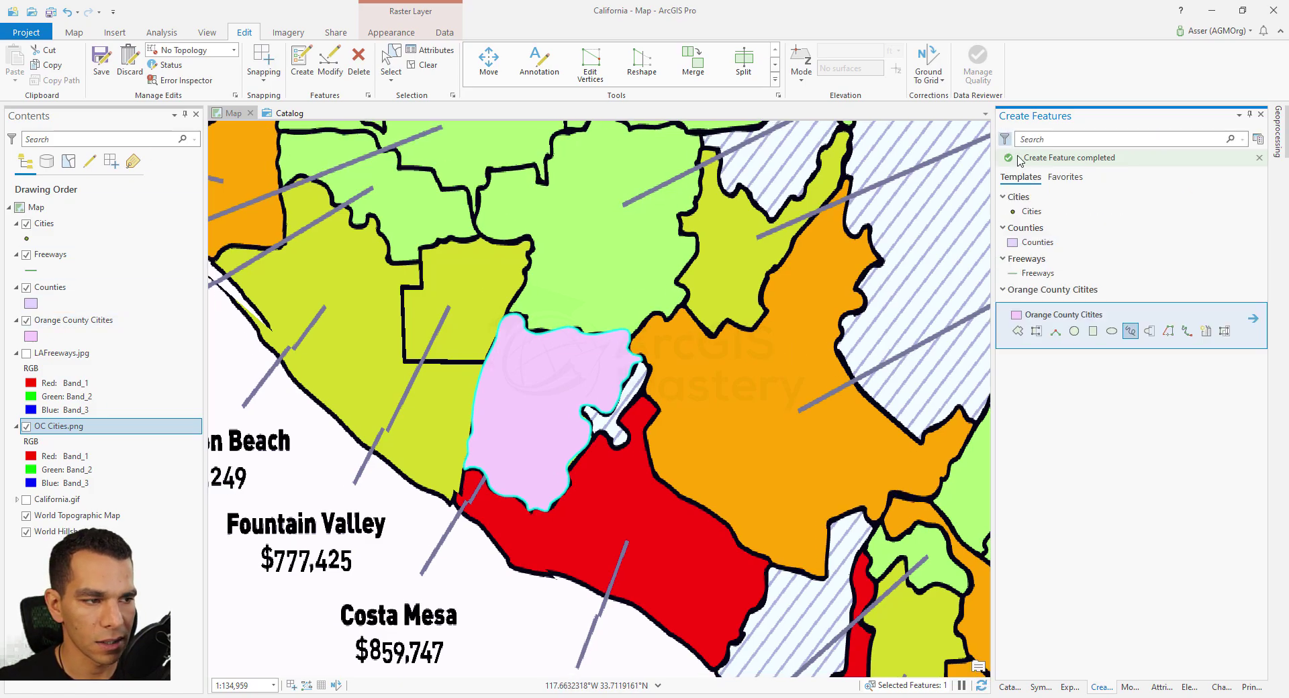
click(1032, 212)
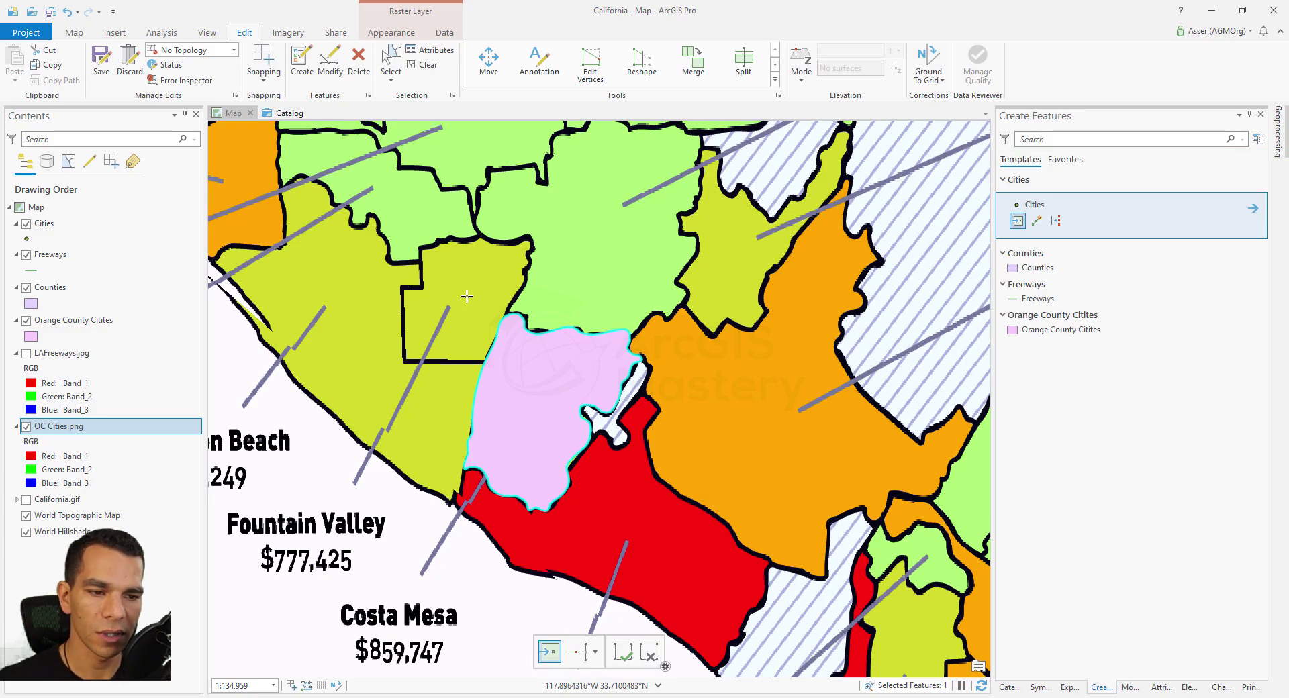
click(466, 296)
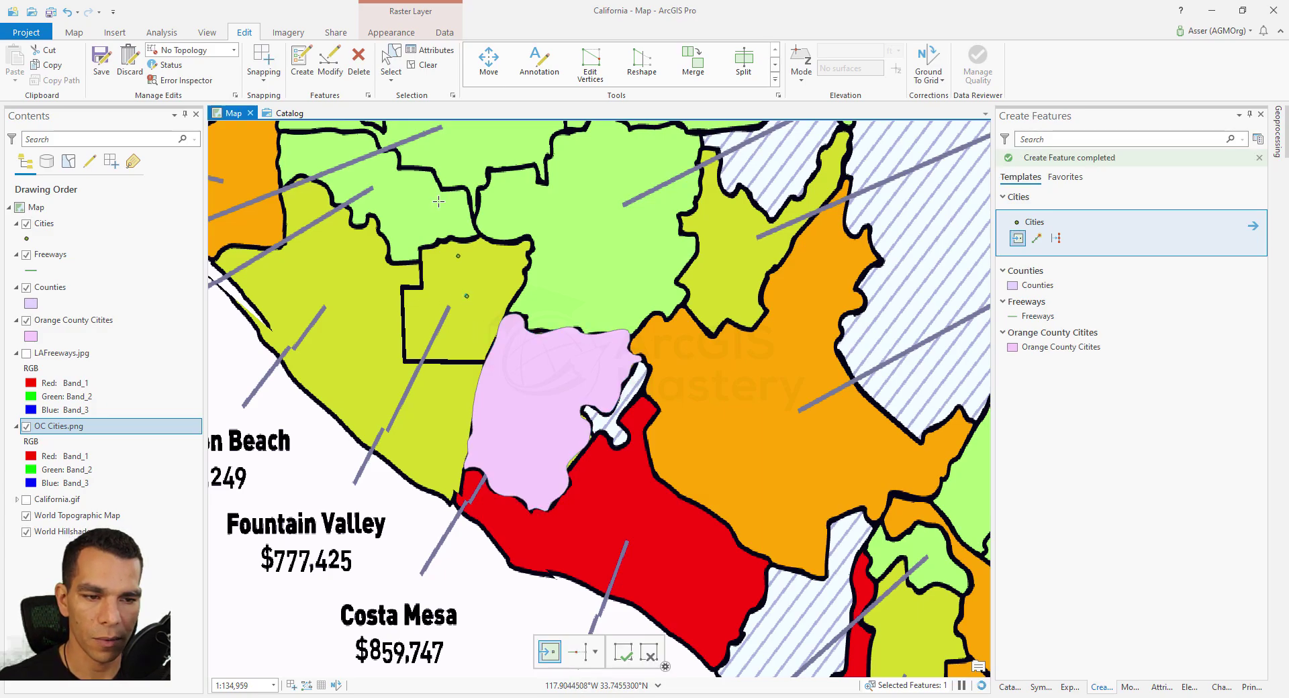
- Set the Cities template's CityName attribute to Fountain Valley
click(1253, 226)
click(1118, 242)
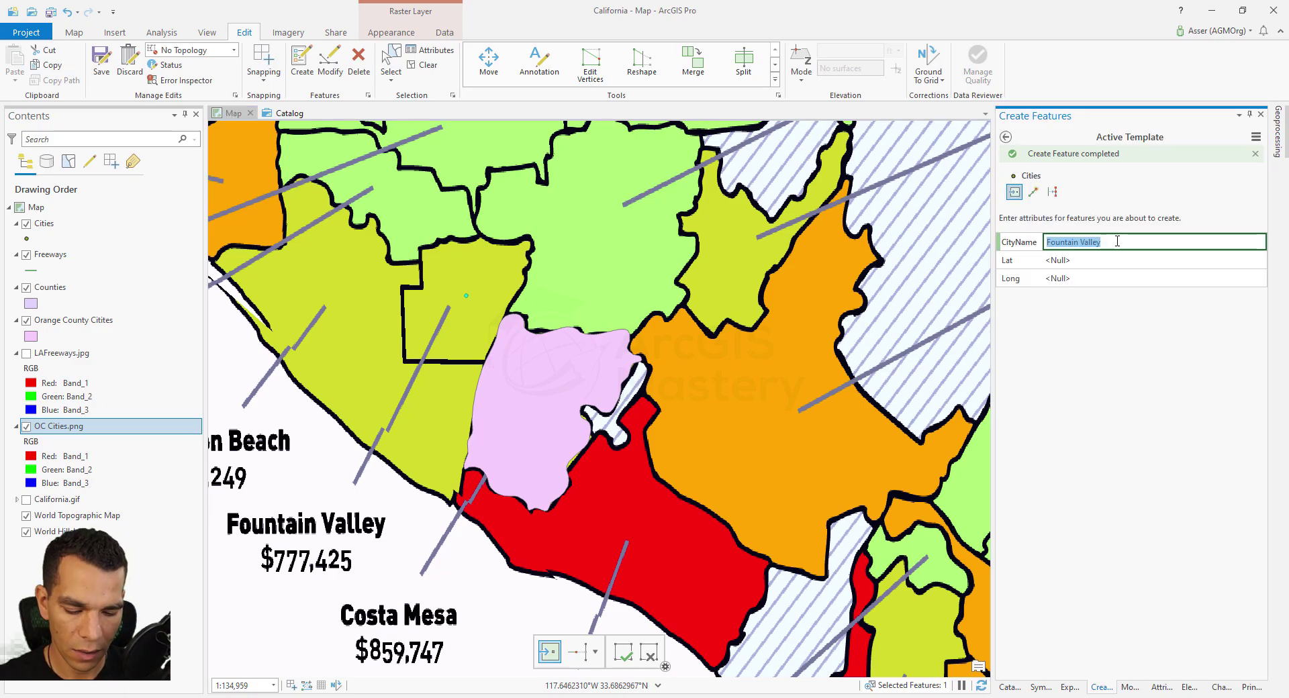
key(BackSpace)
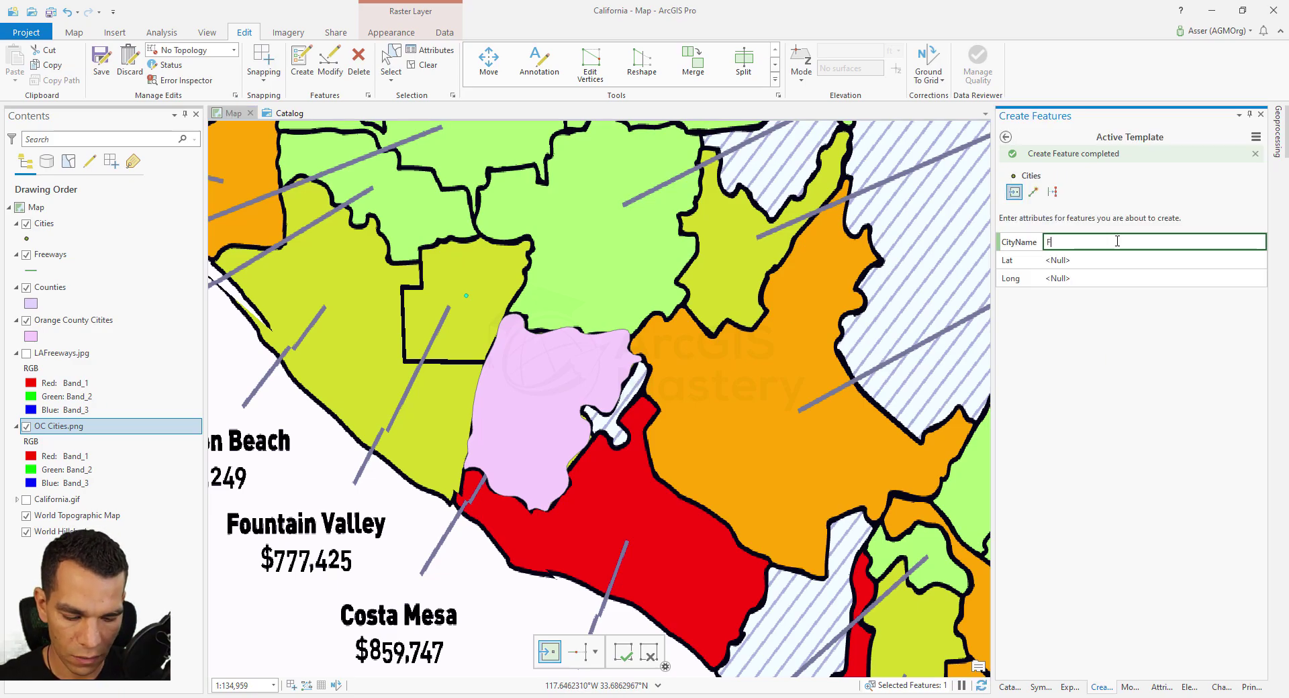
text(Fountain Valley)
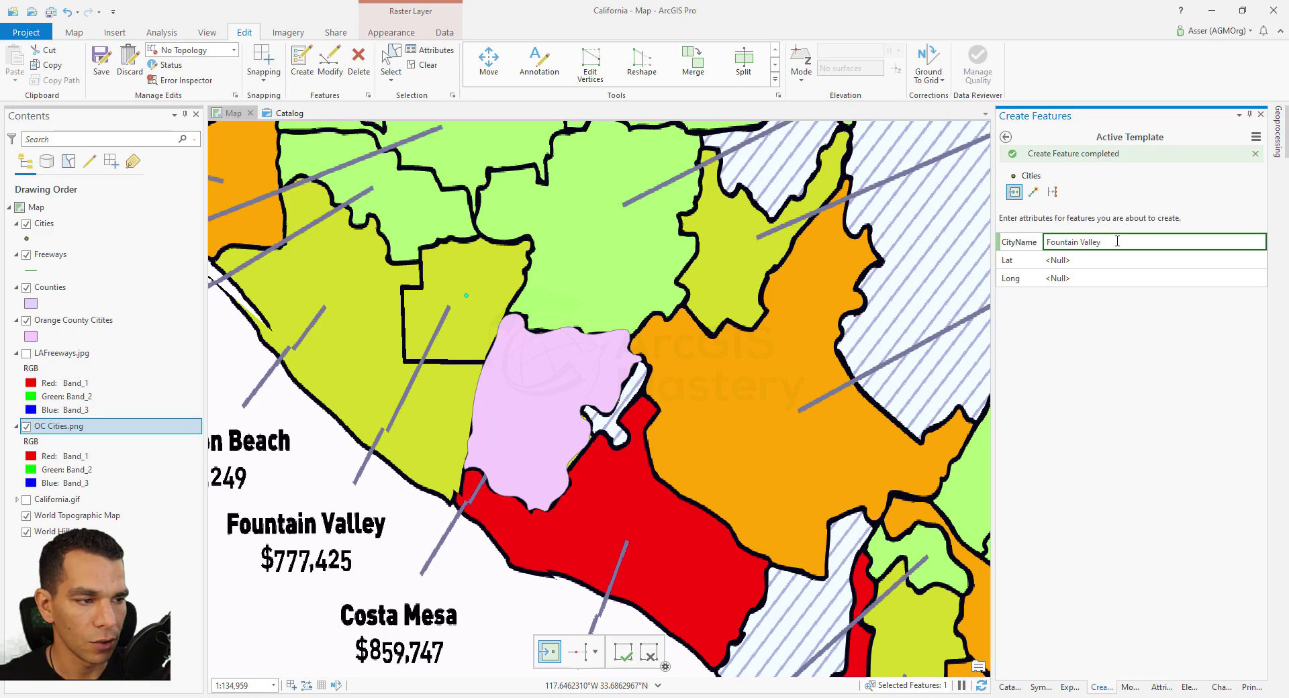
key(Tab)
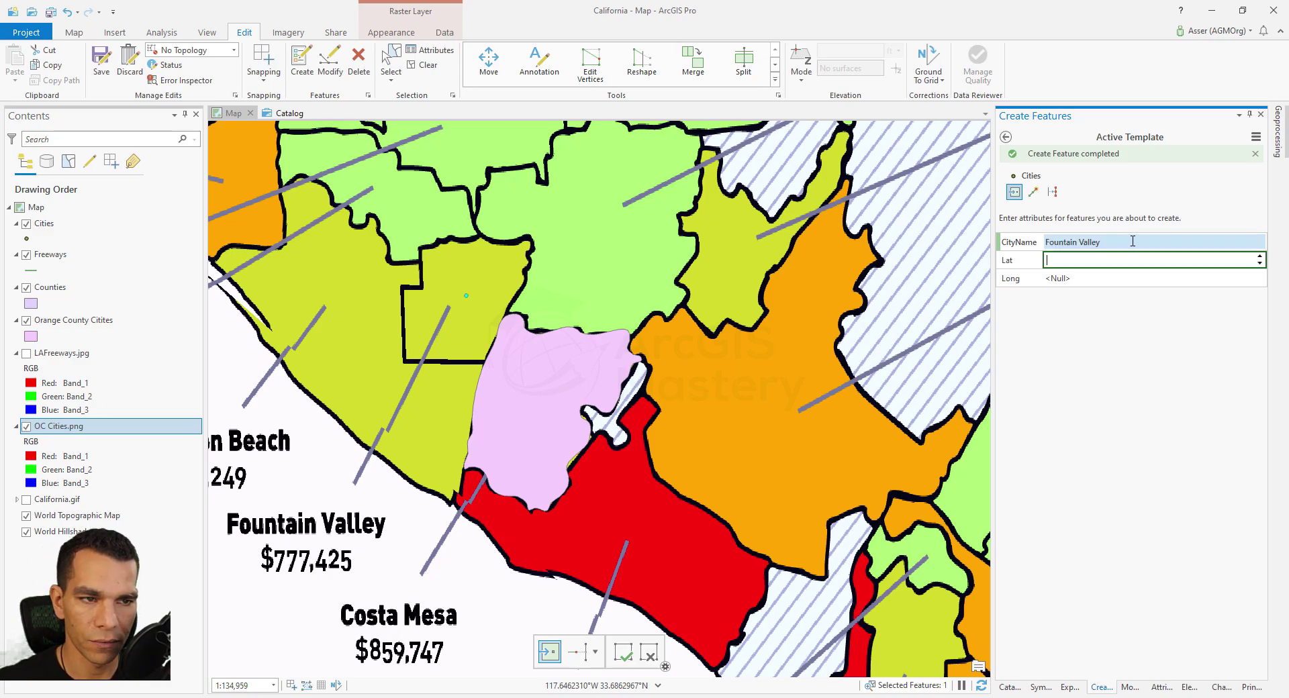
- Hide the OC Cities.png and Counties layers and show the LAFreeways.jpg layer
scroll(427, 310, down, 3)
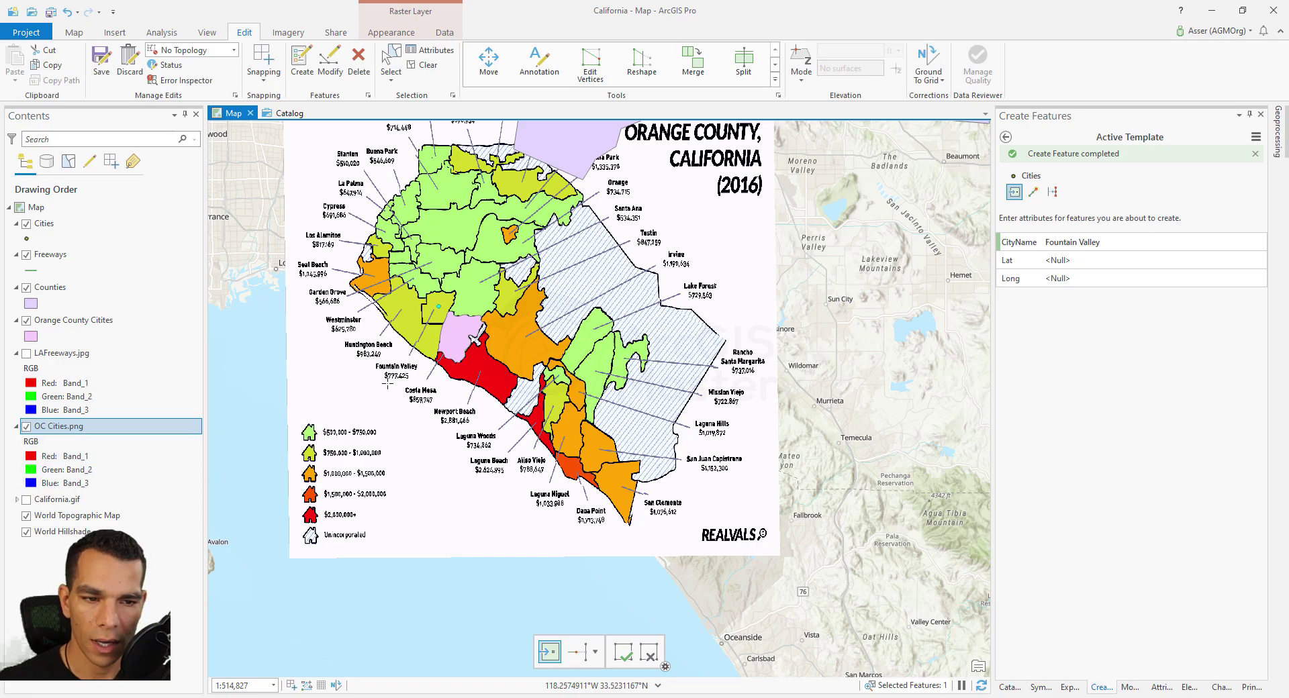
scroll(337, 340, down, 2)
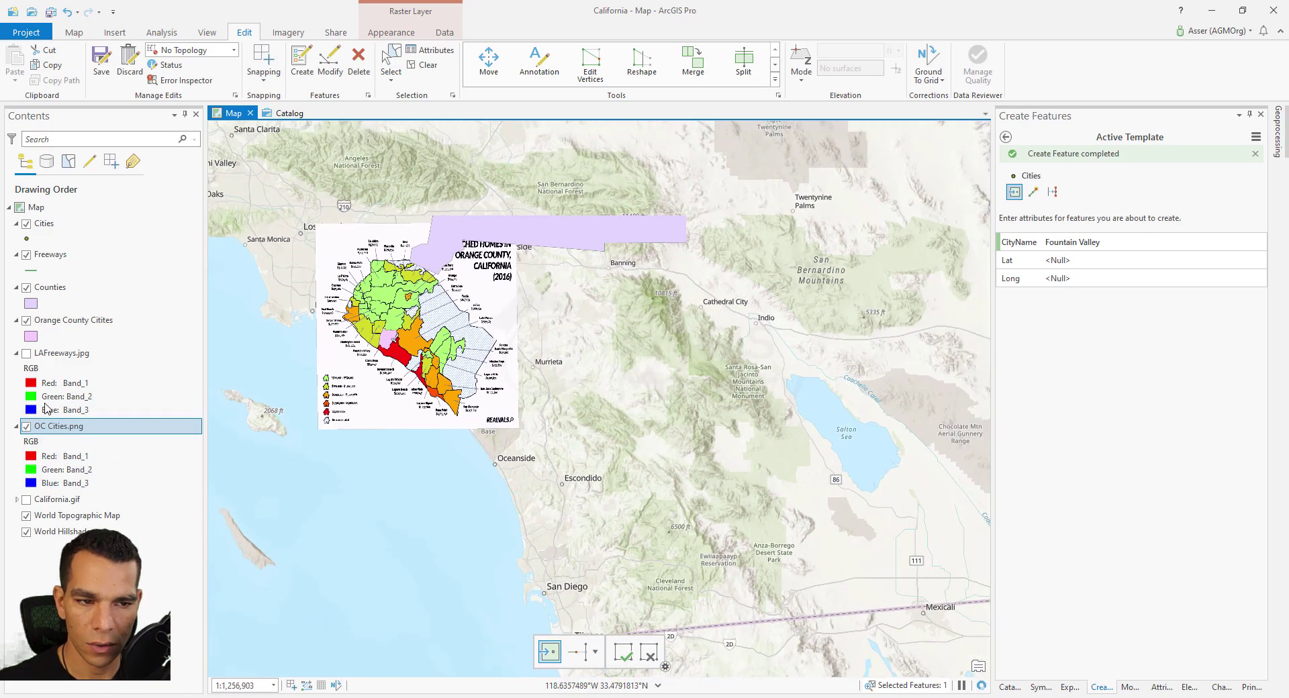
click(26, 426)
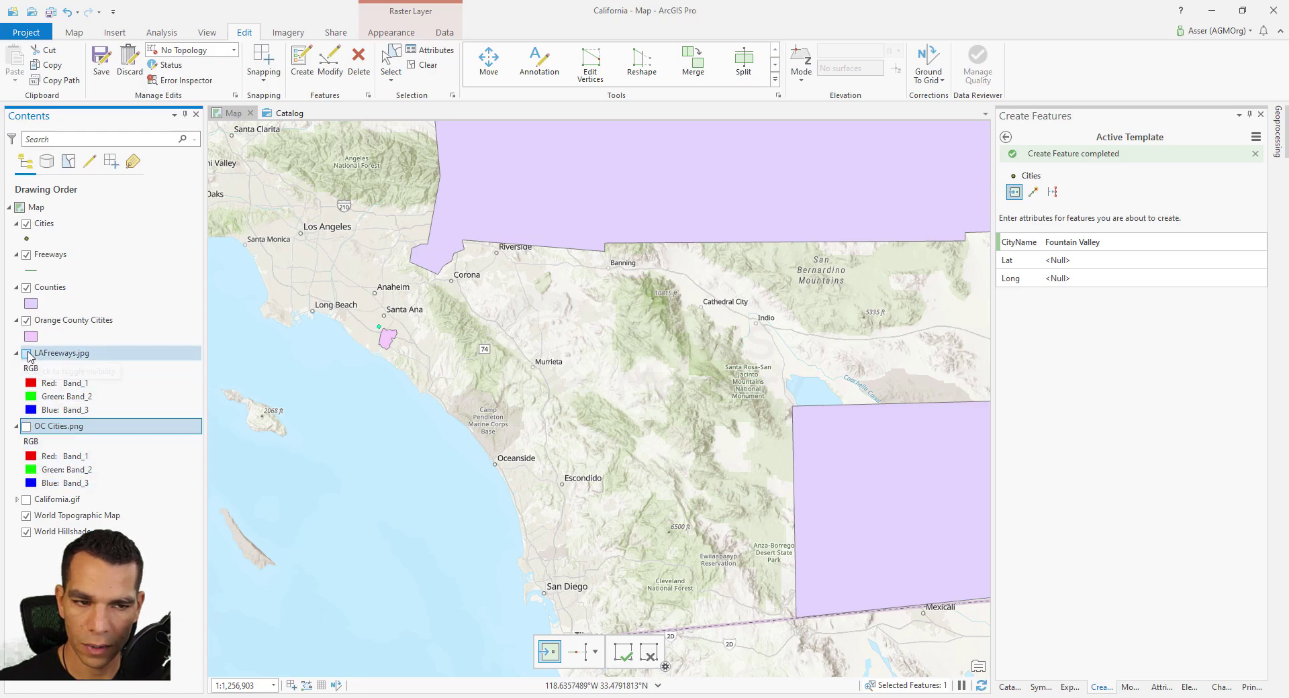
click(27, 354)
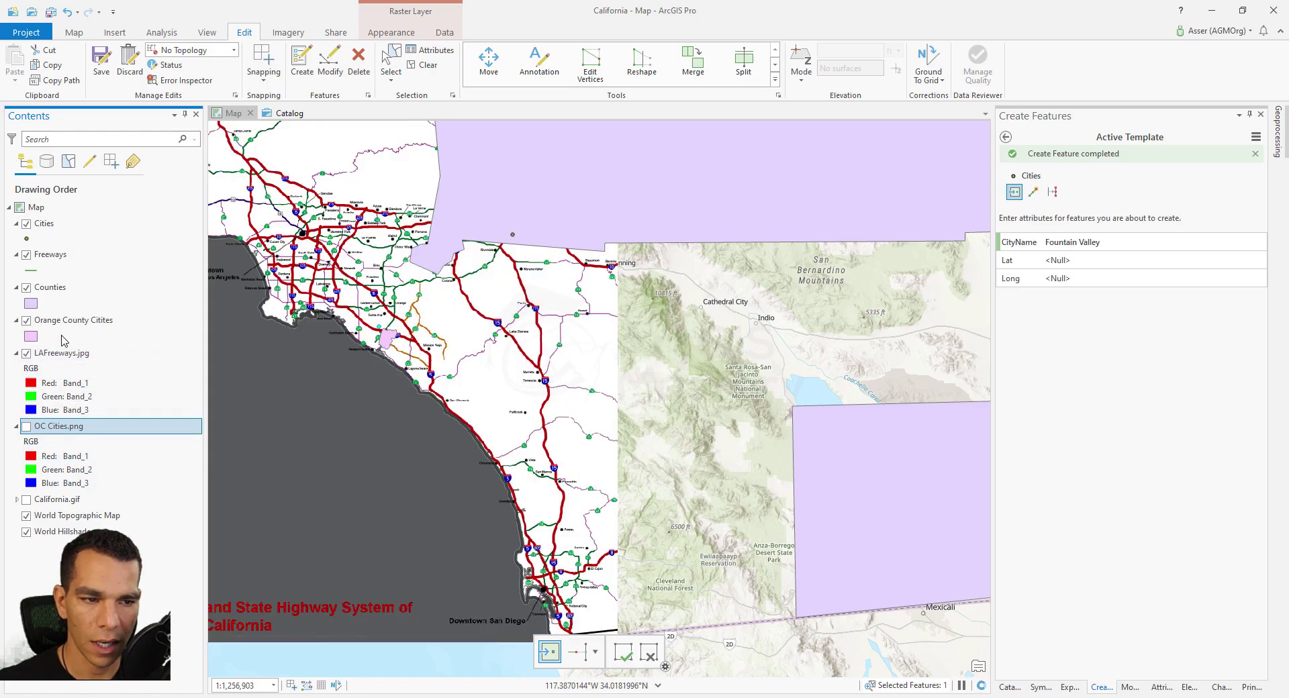
click(27, 288)
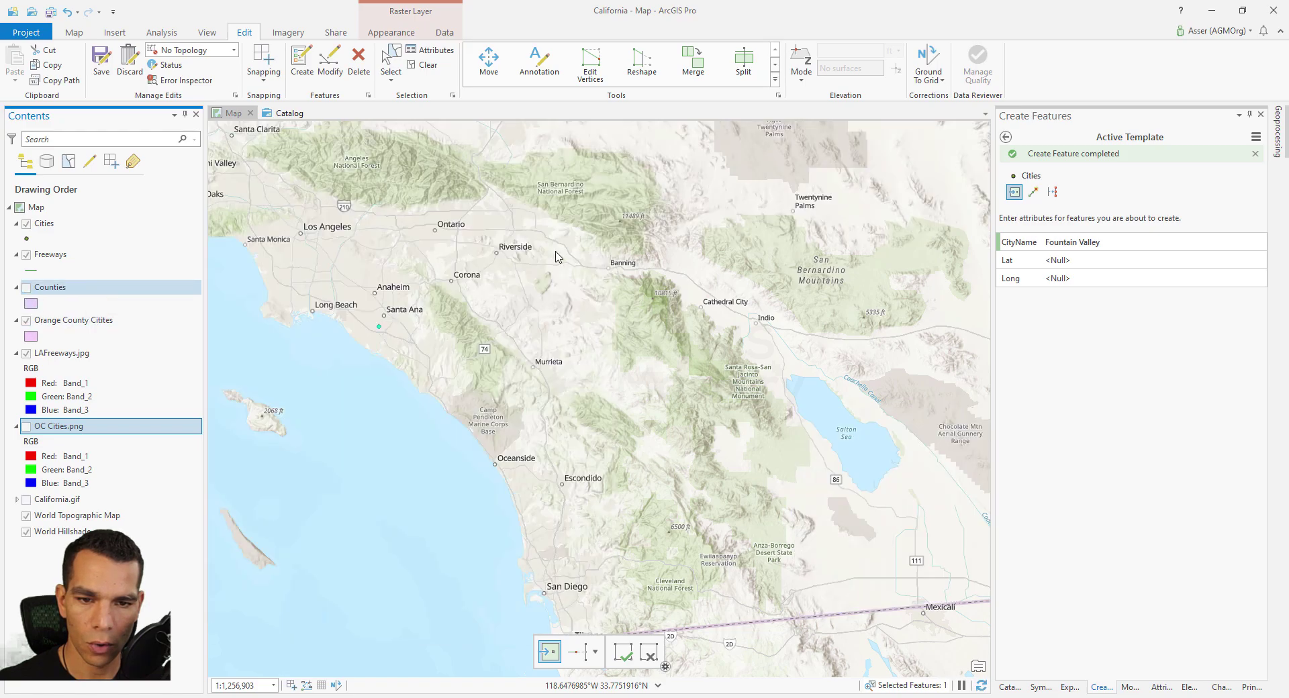
- With the Freeways template, trace Interstate 10 as a line from the image's edge east of Banning westward through Redlands to Interstate 15
scroll(525, 245, up, 3)
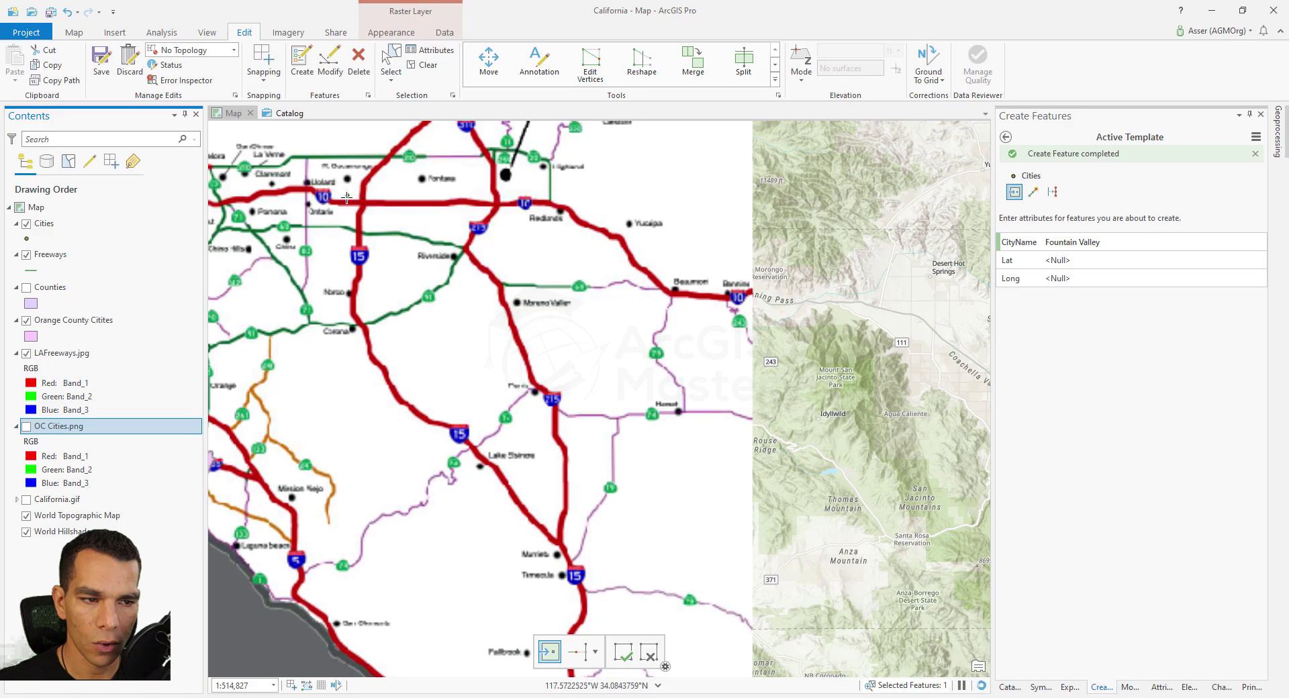
click(1006, 138)
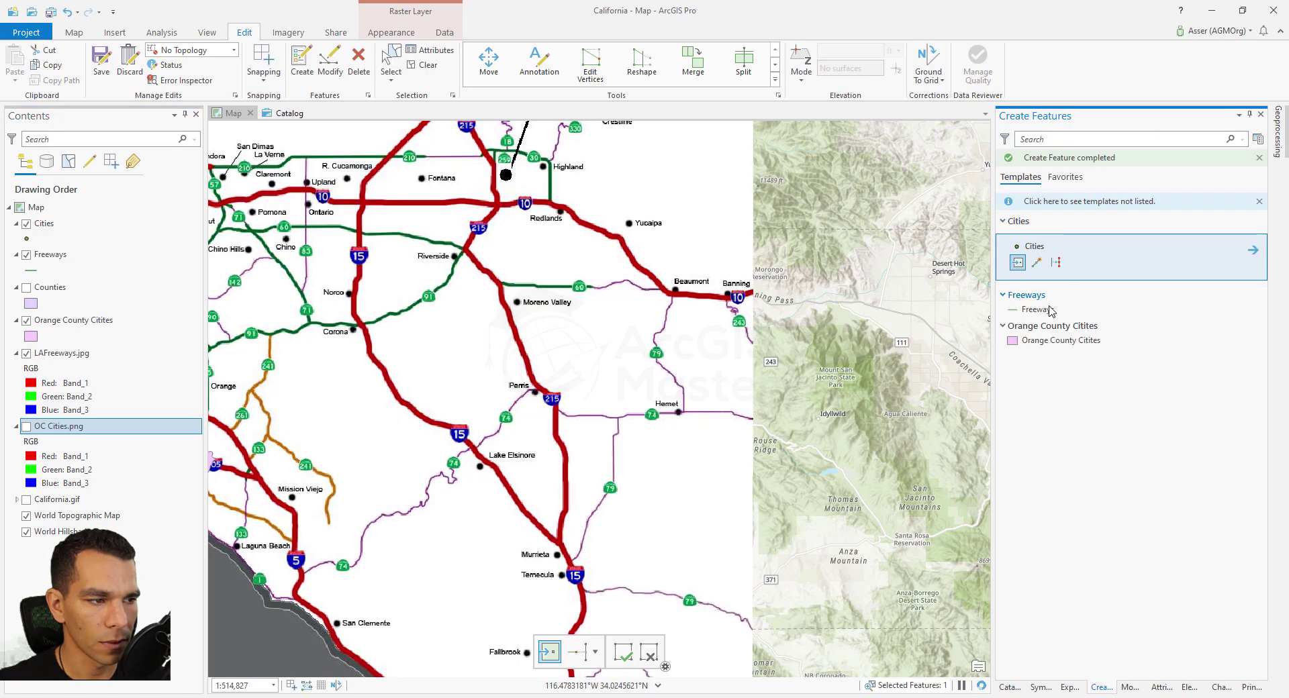
click(1039, 309)
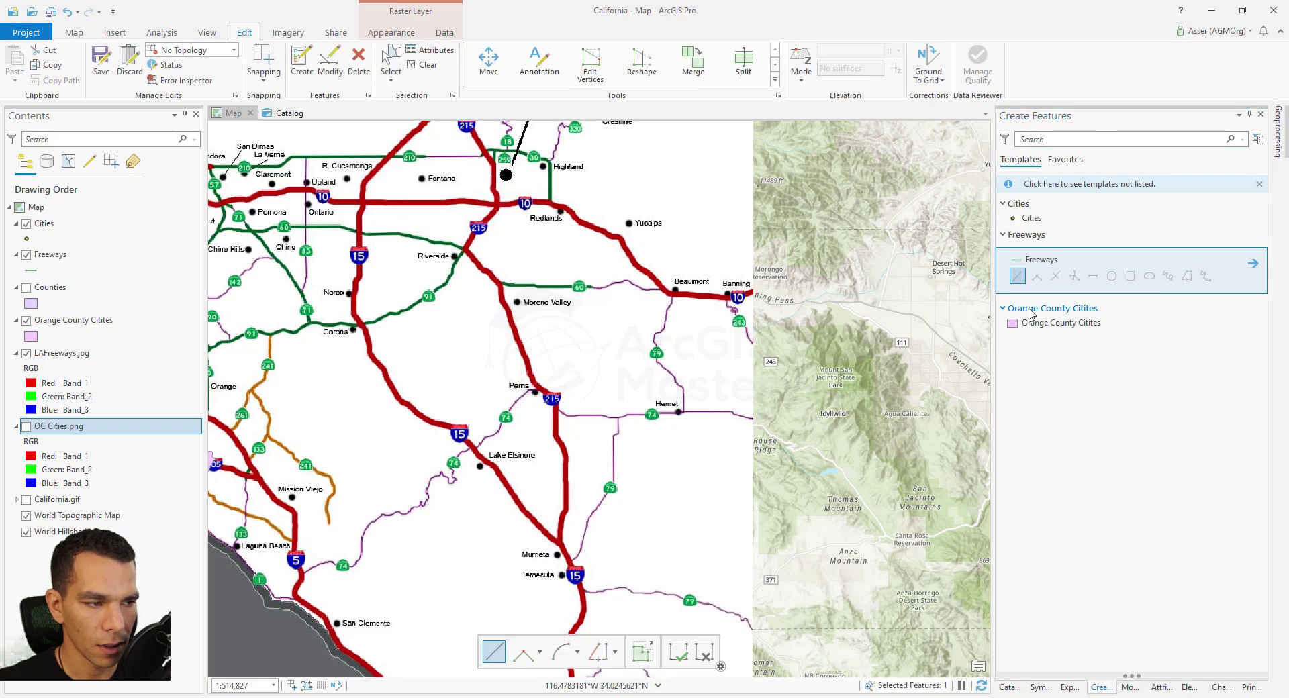
click(1018, 277)
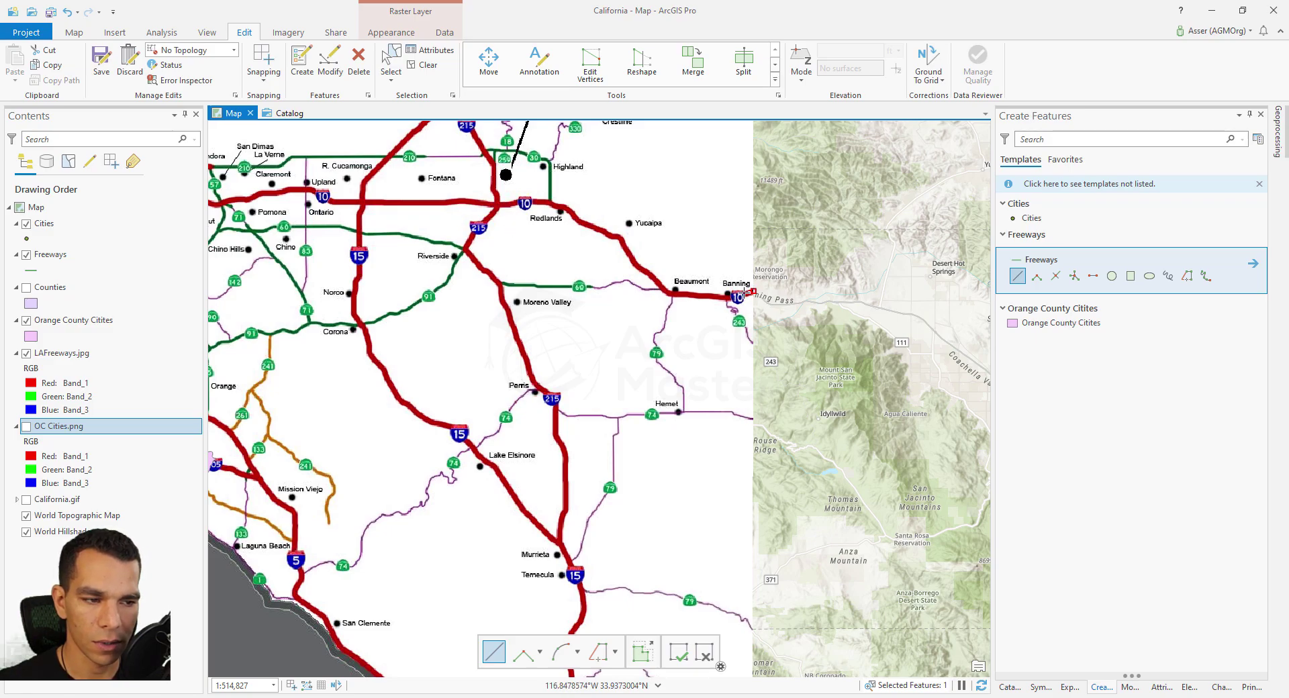
click(719, 297)
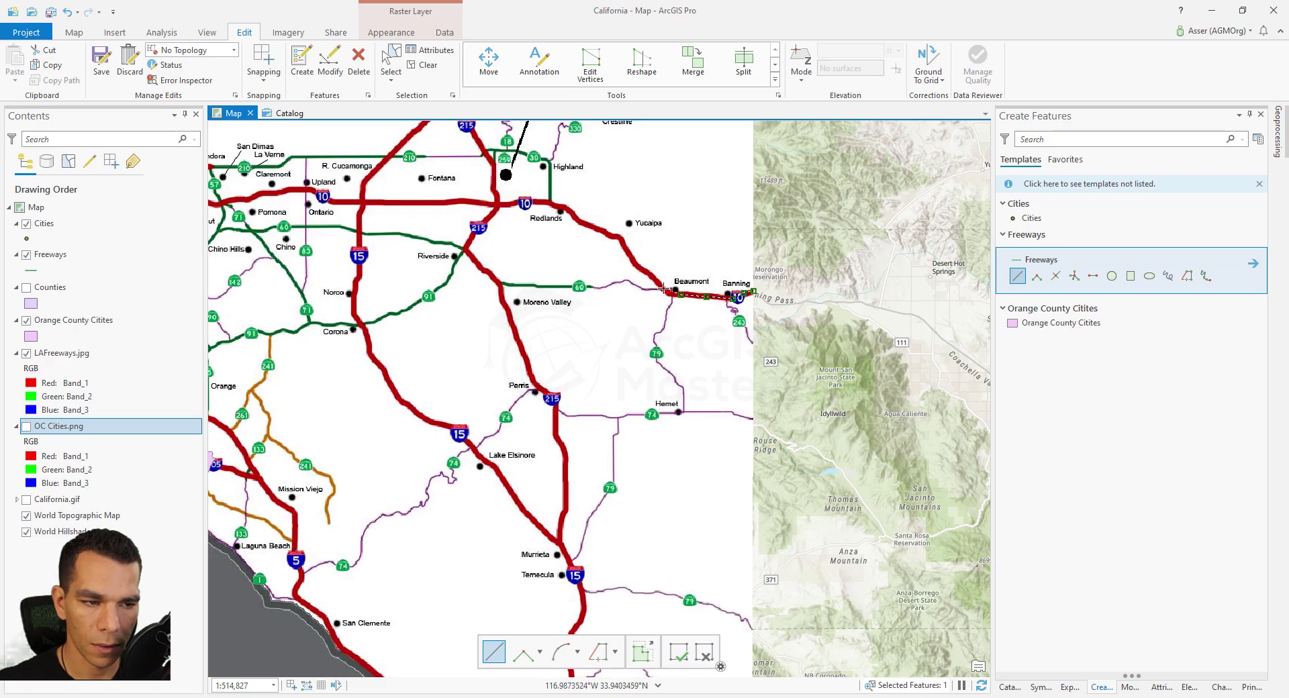
click(634, 264)
click(627, 251)
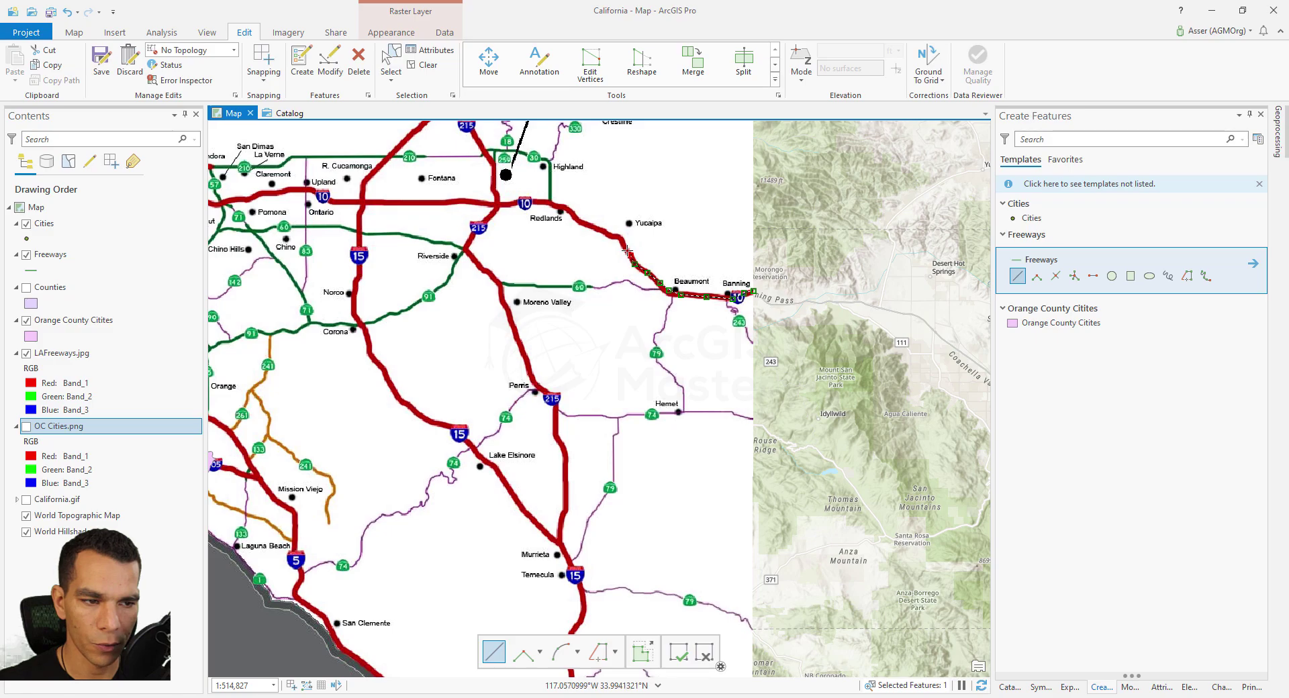
click(619, 239)
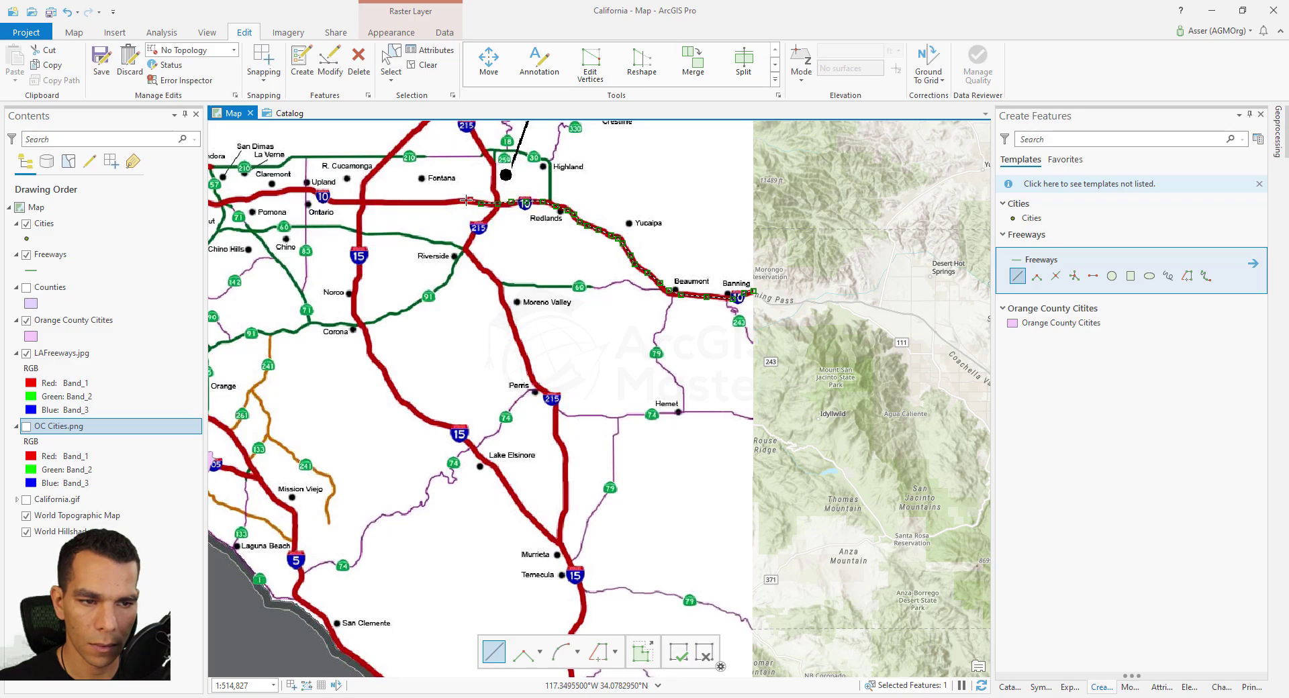
click(440, 202)
click(411, 202)
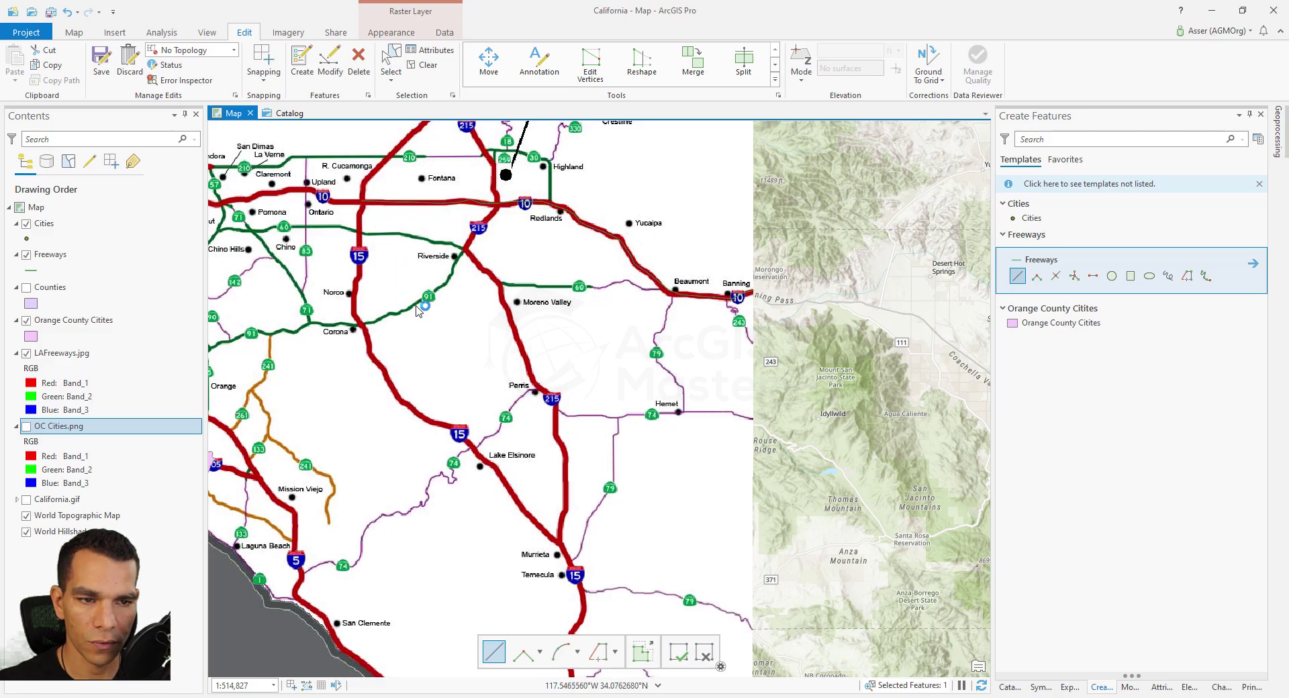
double_click(361, 201)
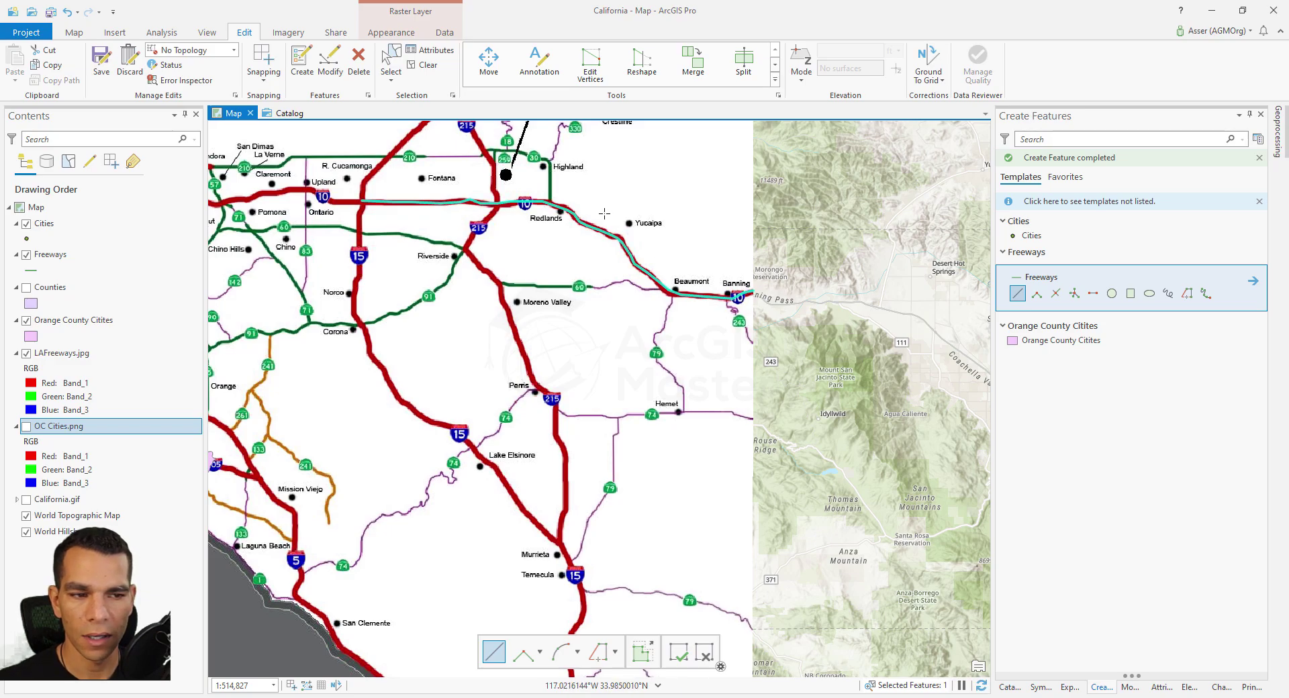